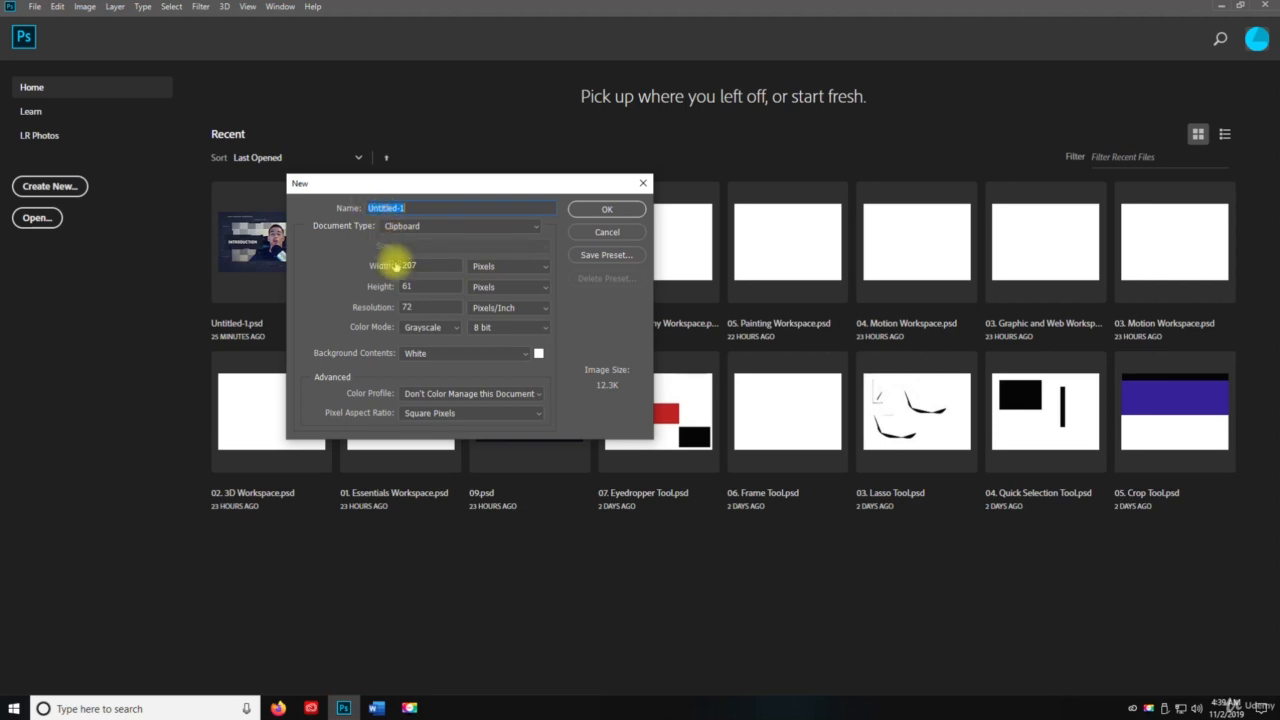
- Create a new document named Layers with the Default Photoshop Size document type
{"action": "left_click", "coordinate": [410, 227]}
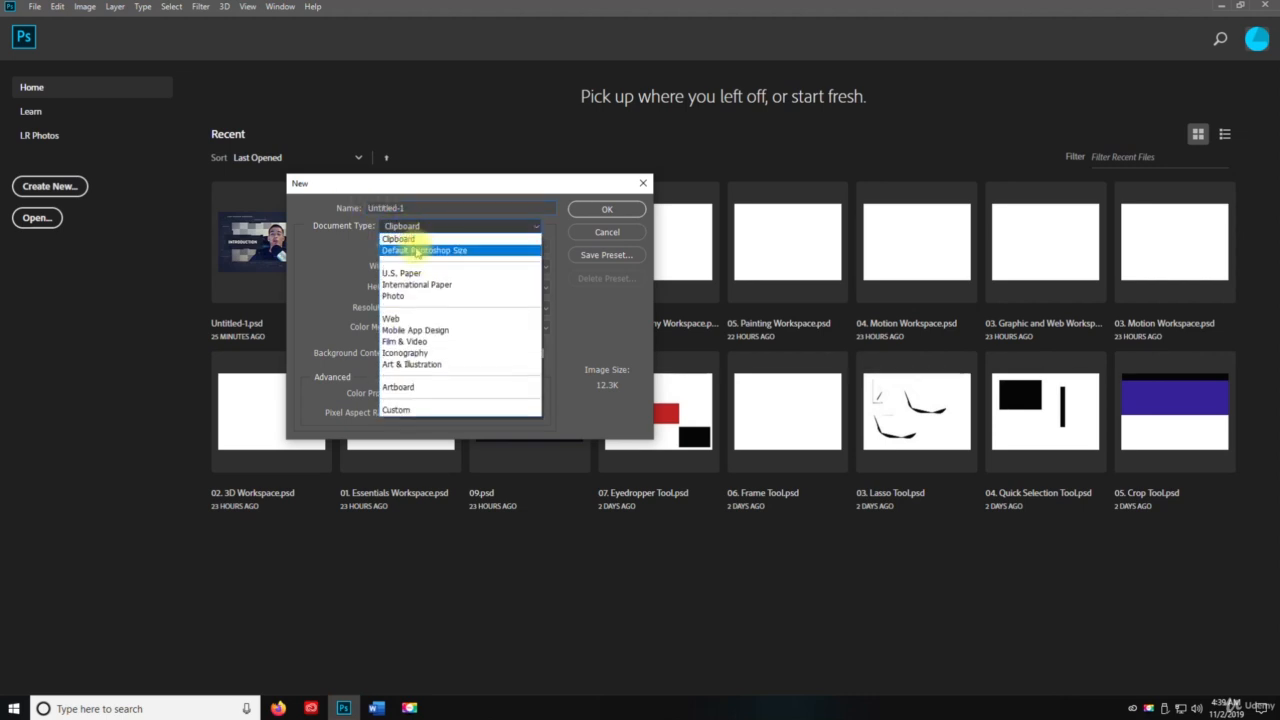
{"action": "left_click", "coordinate": [418, 250]}
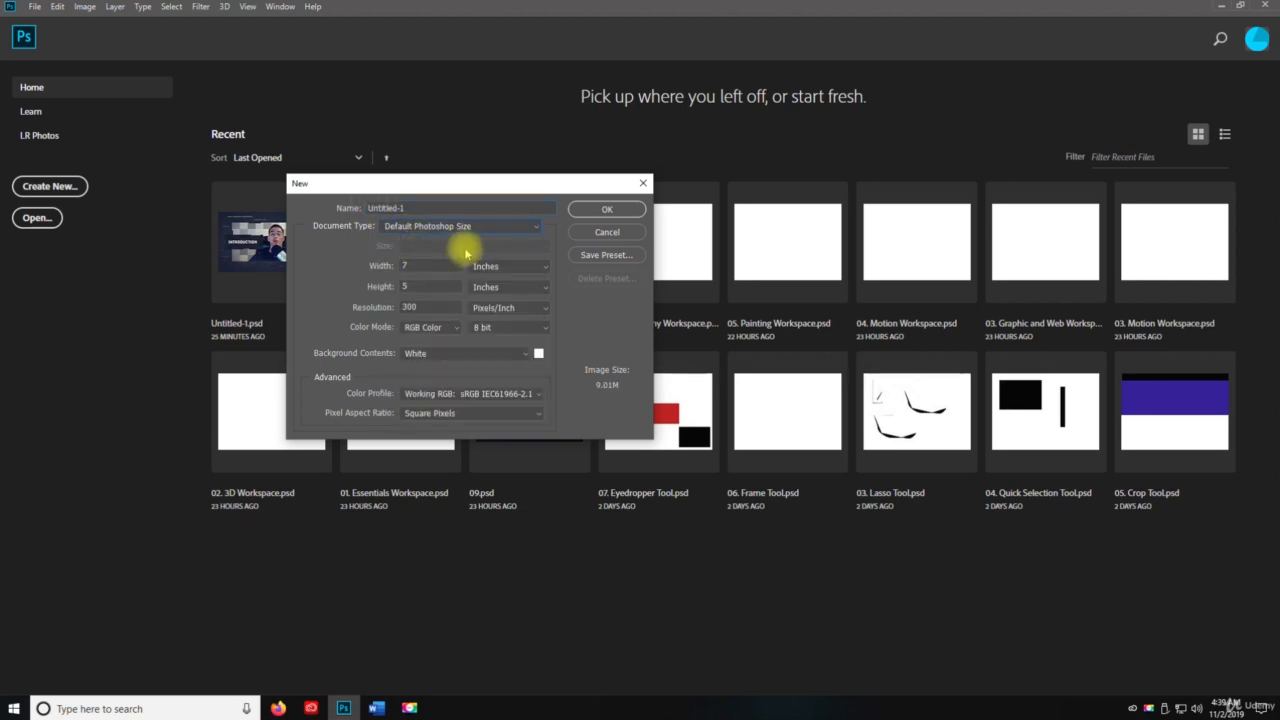
{"action": "left_click", "coordinate": [427, 207]}
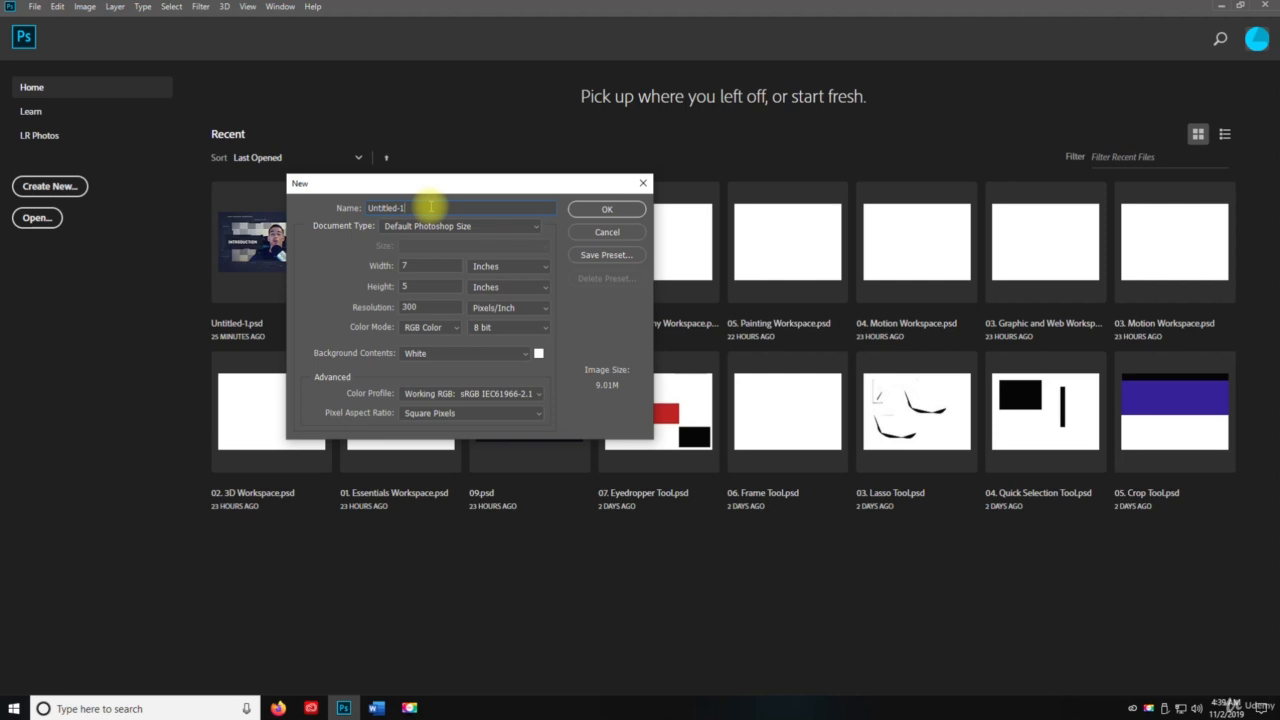
{"action": "key", "text": "ctrl+a"}
{"action": "type", "text": "U"}
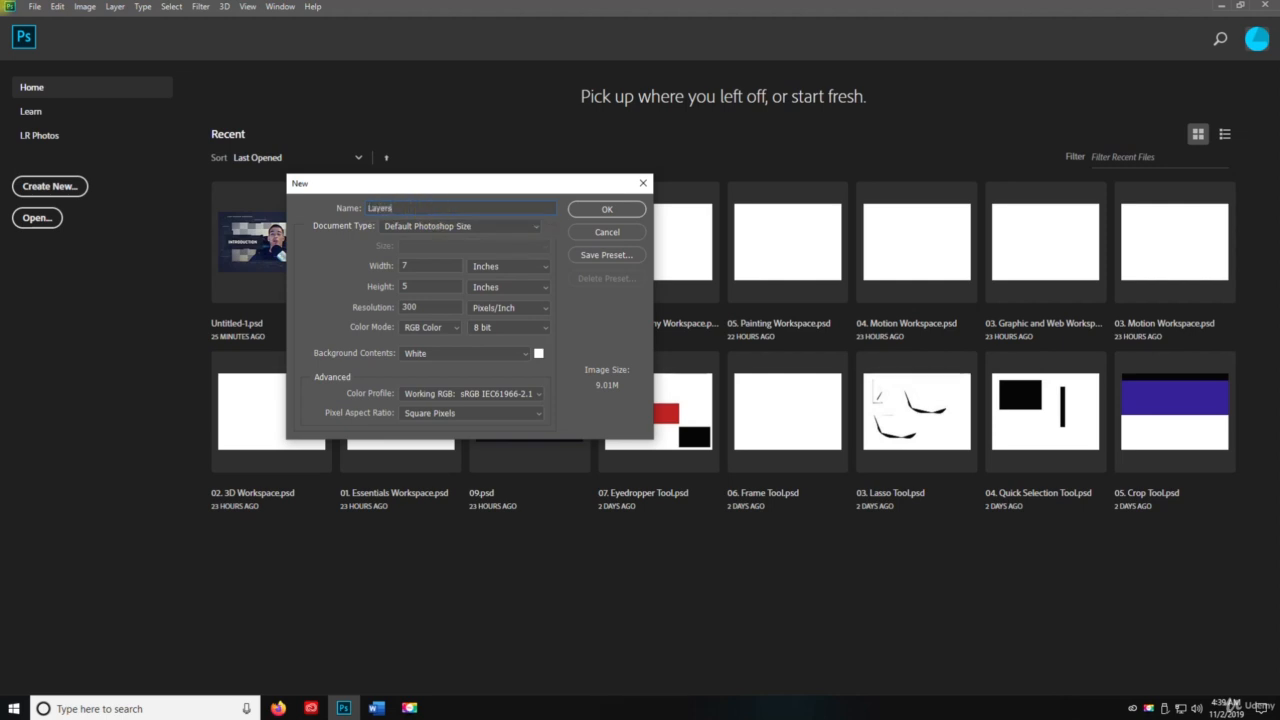
{"action": "key", "text": "Return"}
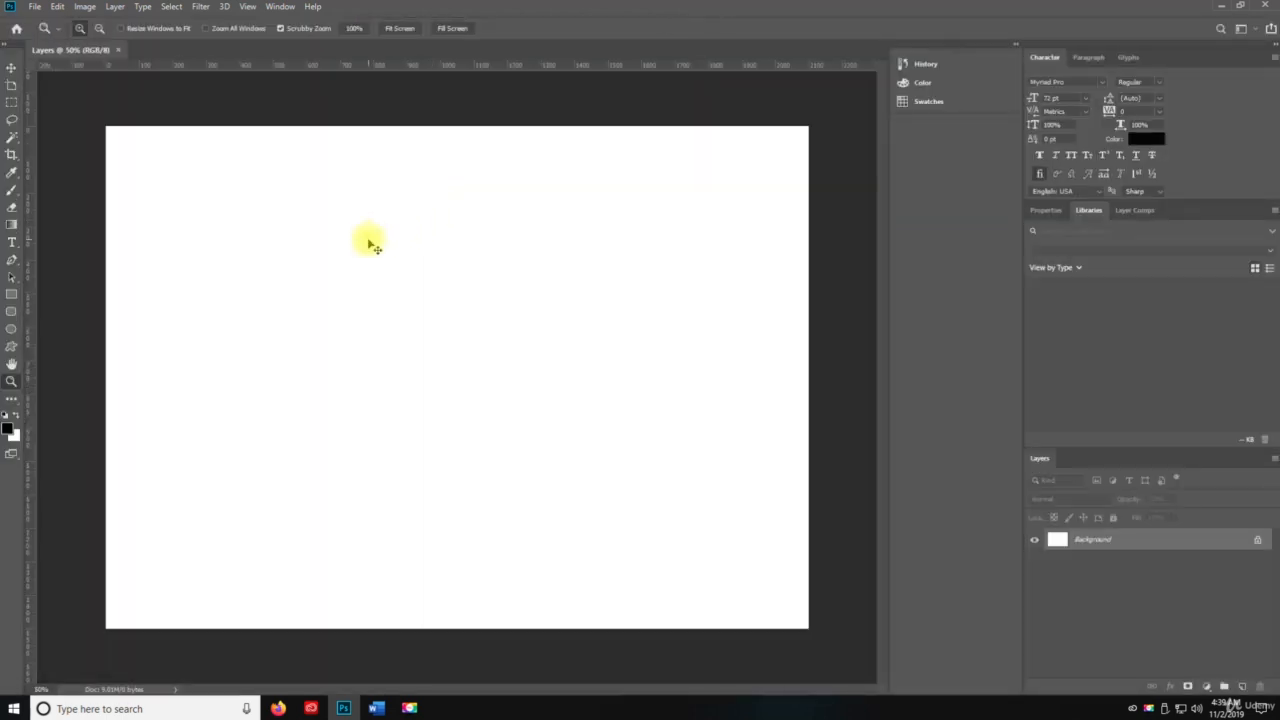
- Save the document to the Desktop as a Photoshop file named Layers
{"action": "key", "text": "ctrl+s"}
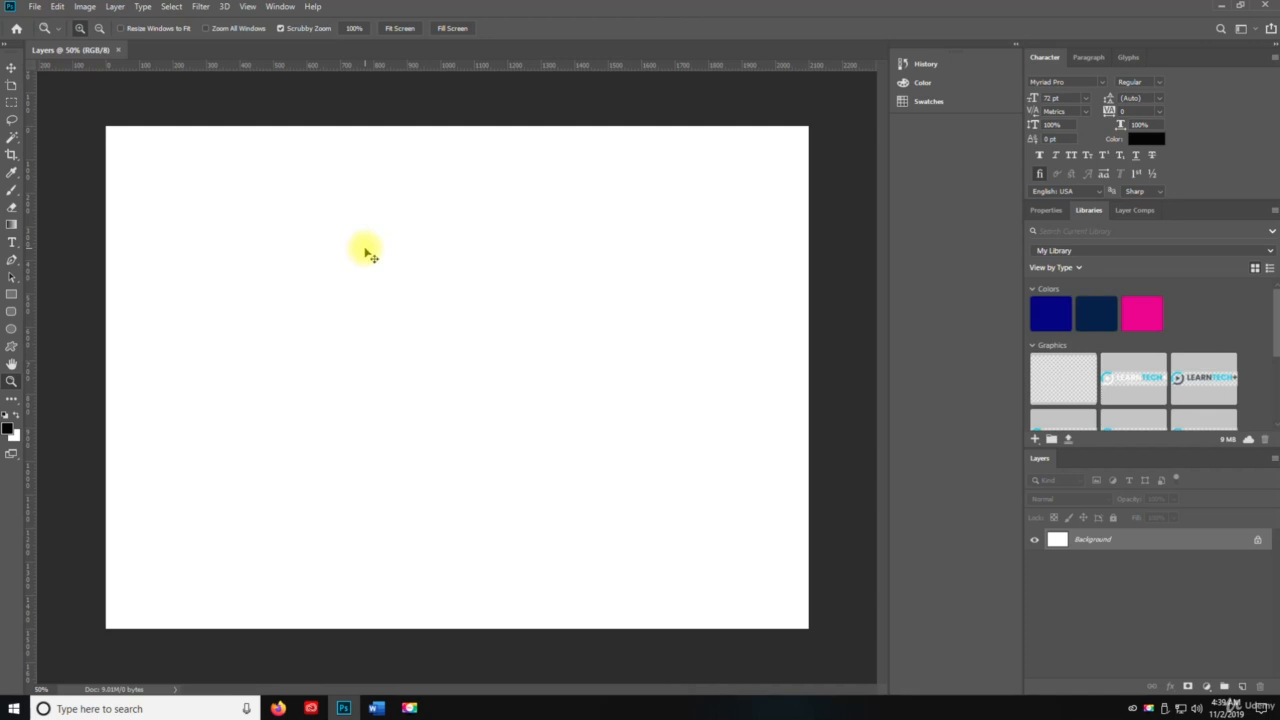
{"action": "key", "text": "ctrl+shift+s"}
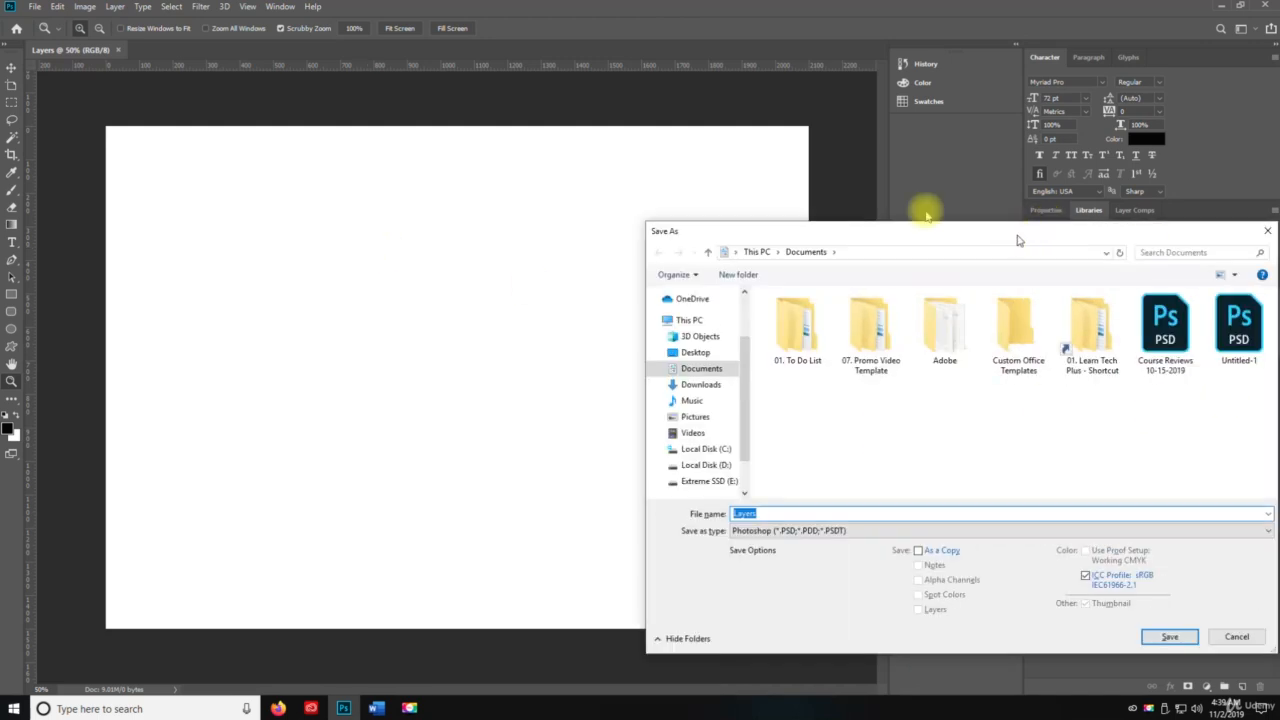
{"action": "left_click_drag", "start_coordinate": [1018, 240], "coordinate": [563, 135]}
{"action": "type", "text": "Laye"}
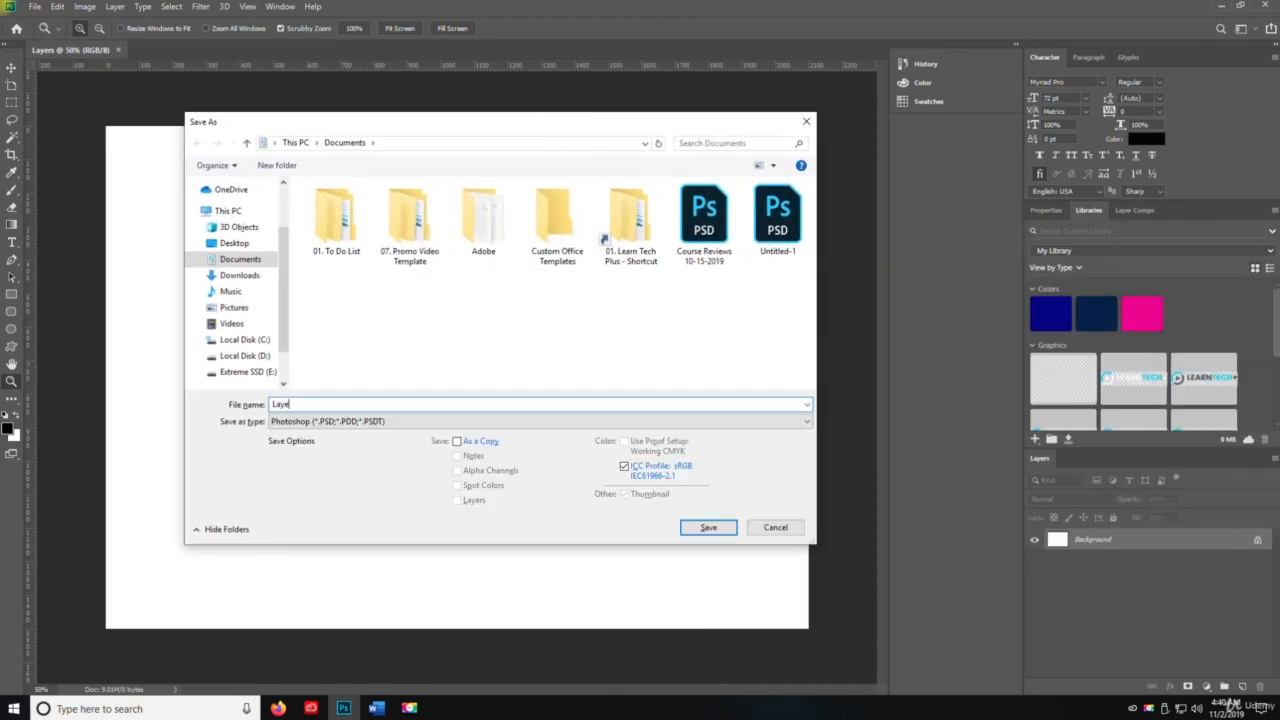
{"action": "left_click", "coordinate": [234, 243]}
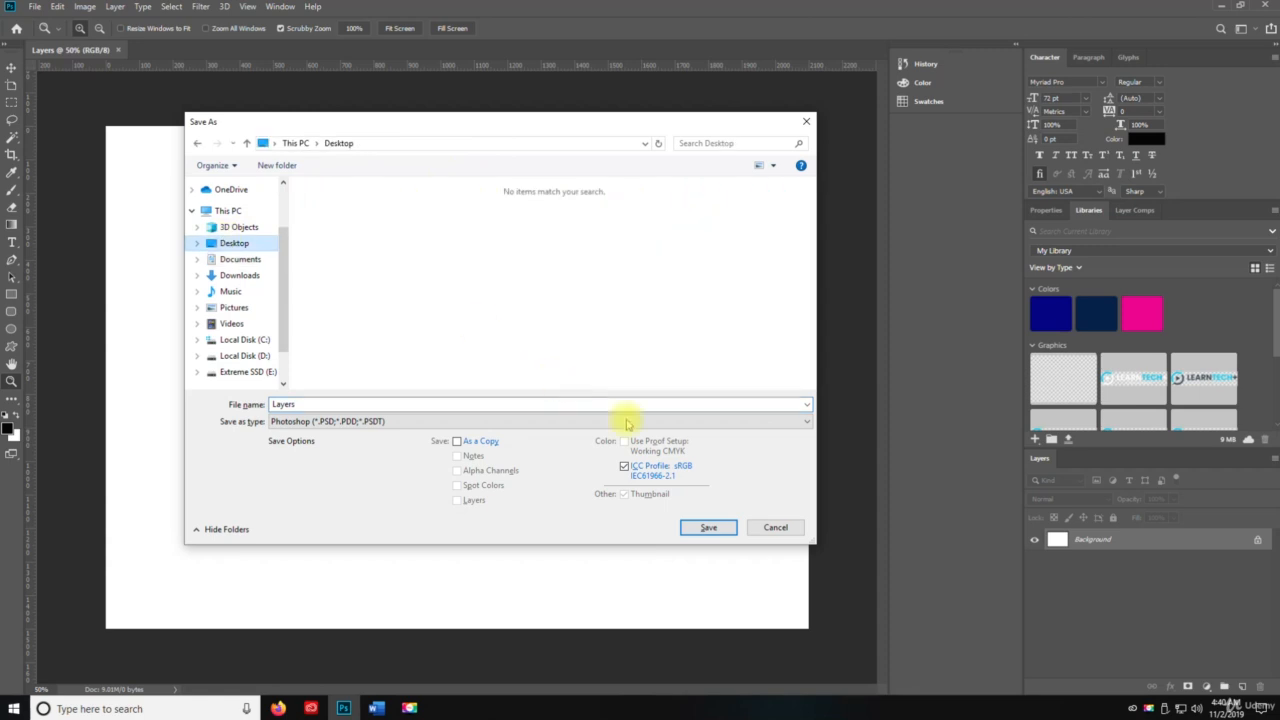
{"action": "left_click", "coordinate": [708, 527]}
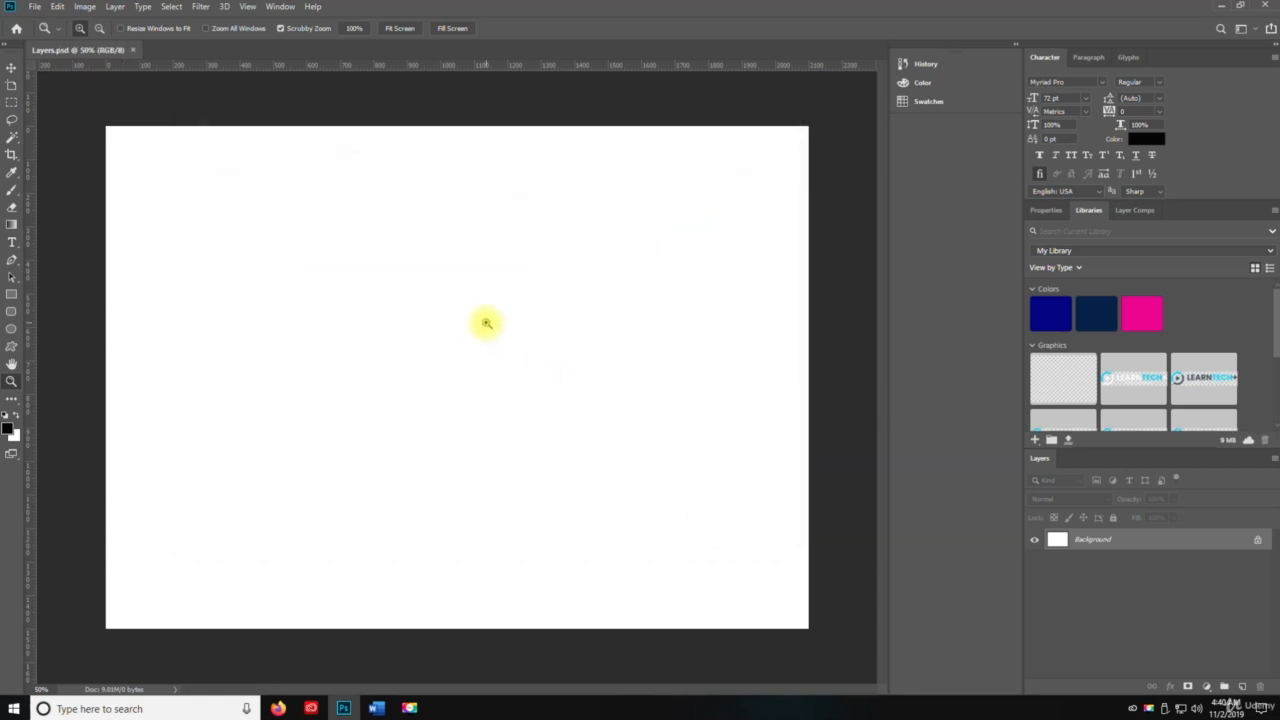
- Activate the Move tool and close the panel groups containing Libraries and Character
{"action": "key", "text": "v"}
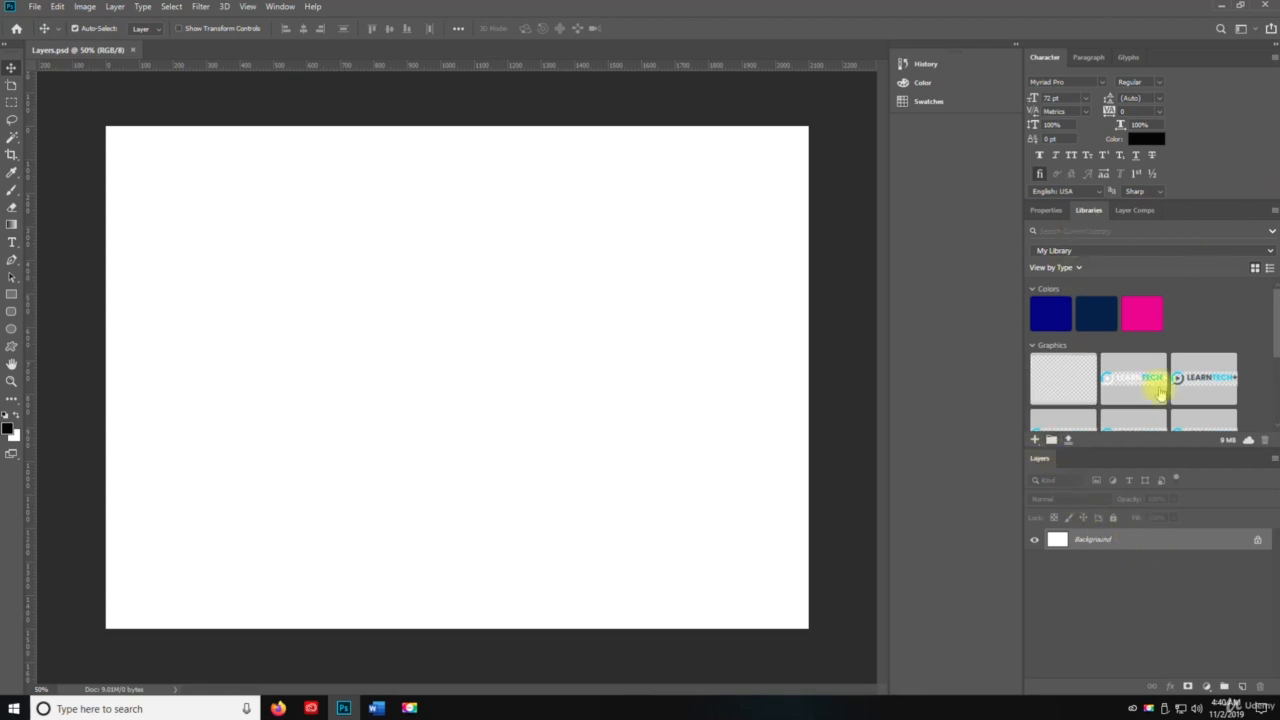
{"action": "left_click", "coordinate": [1273, 210]}
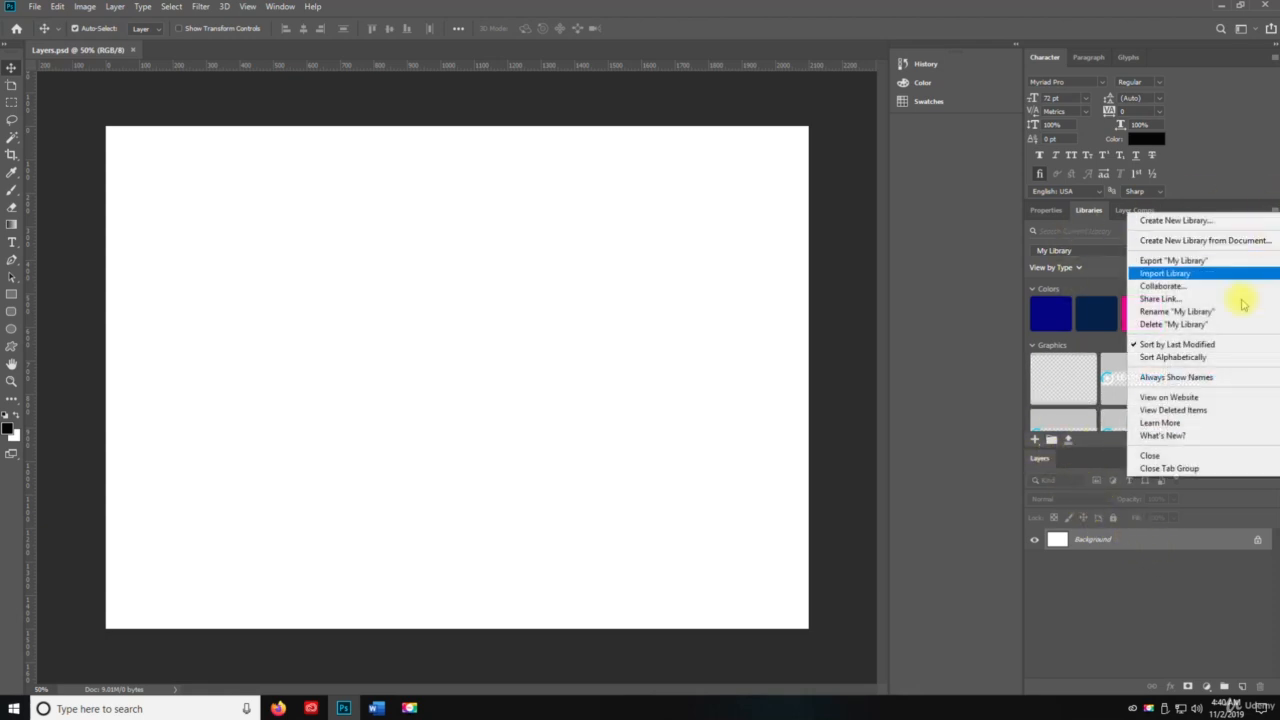
{"action": "left_click", "coordinate": [1166, 468]}
{"action": "left_click", "coordinate": [1274, 57]}
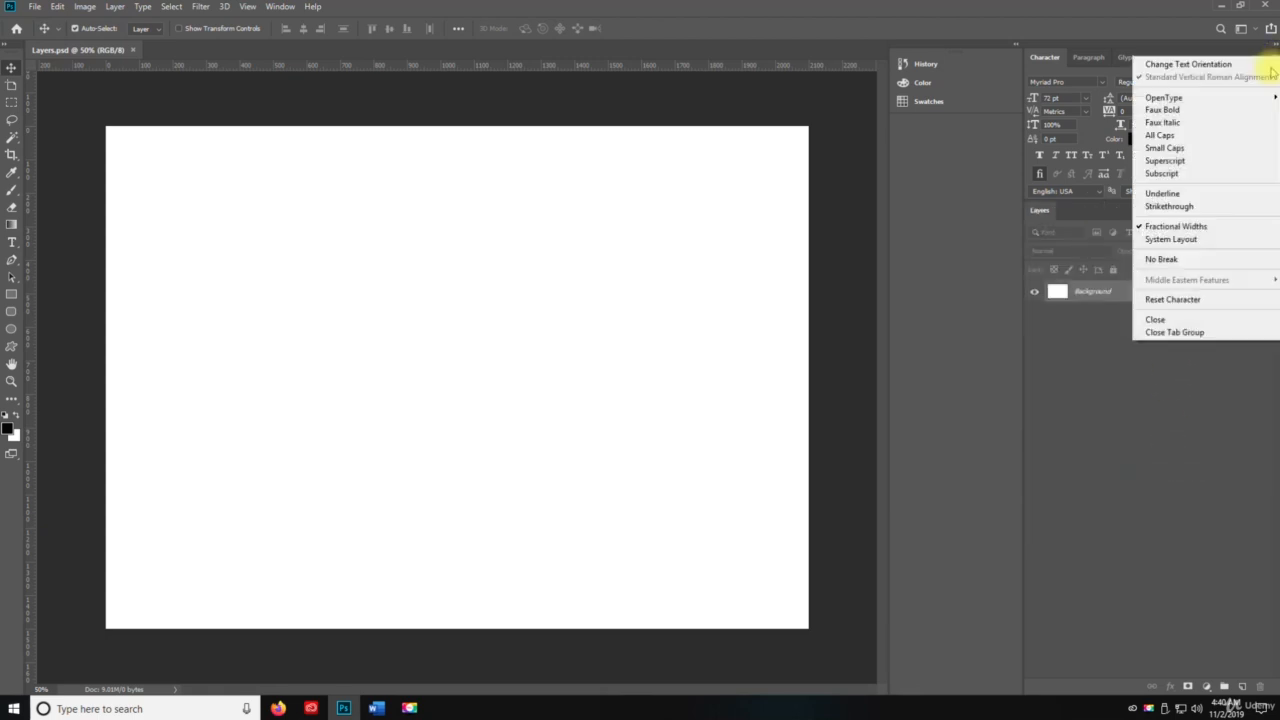
{"action": "left_click", "coordinate": [1175, 332]}
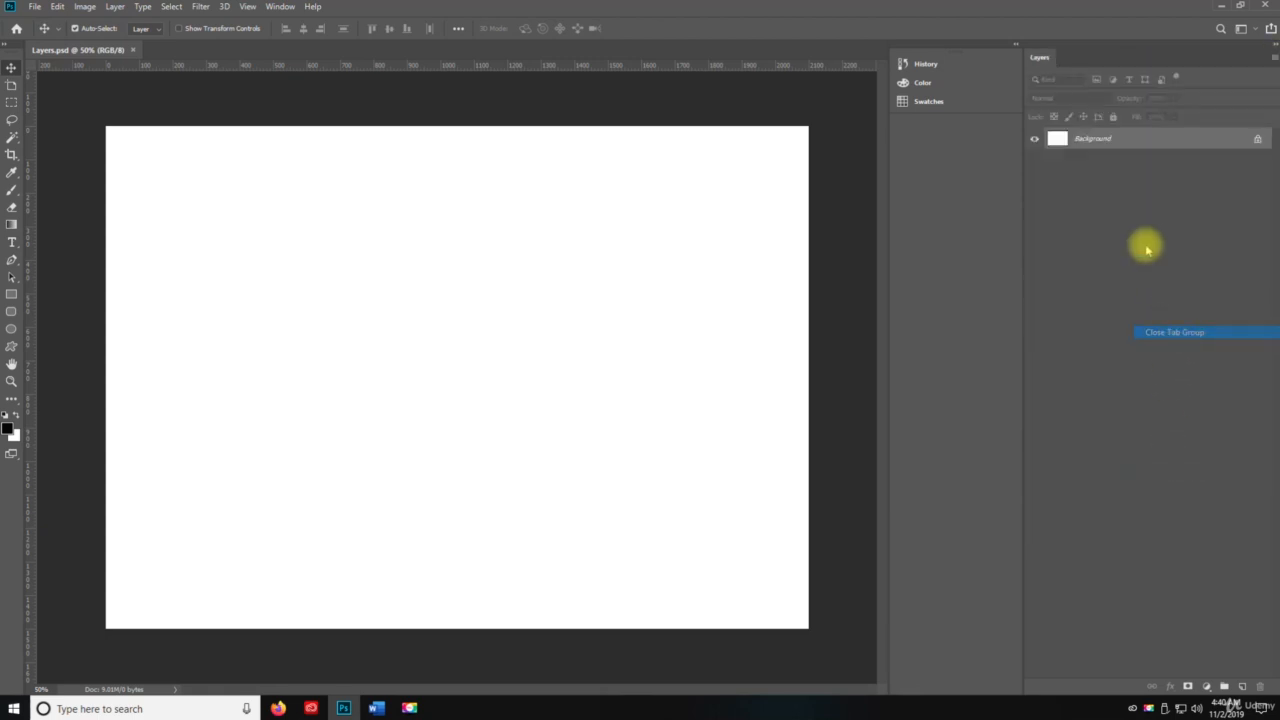
- Close the Color panel and the History and Swatches group so only the Layers panel stays open
{"action": "left_click", "coordinate": [1014, 50]}
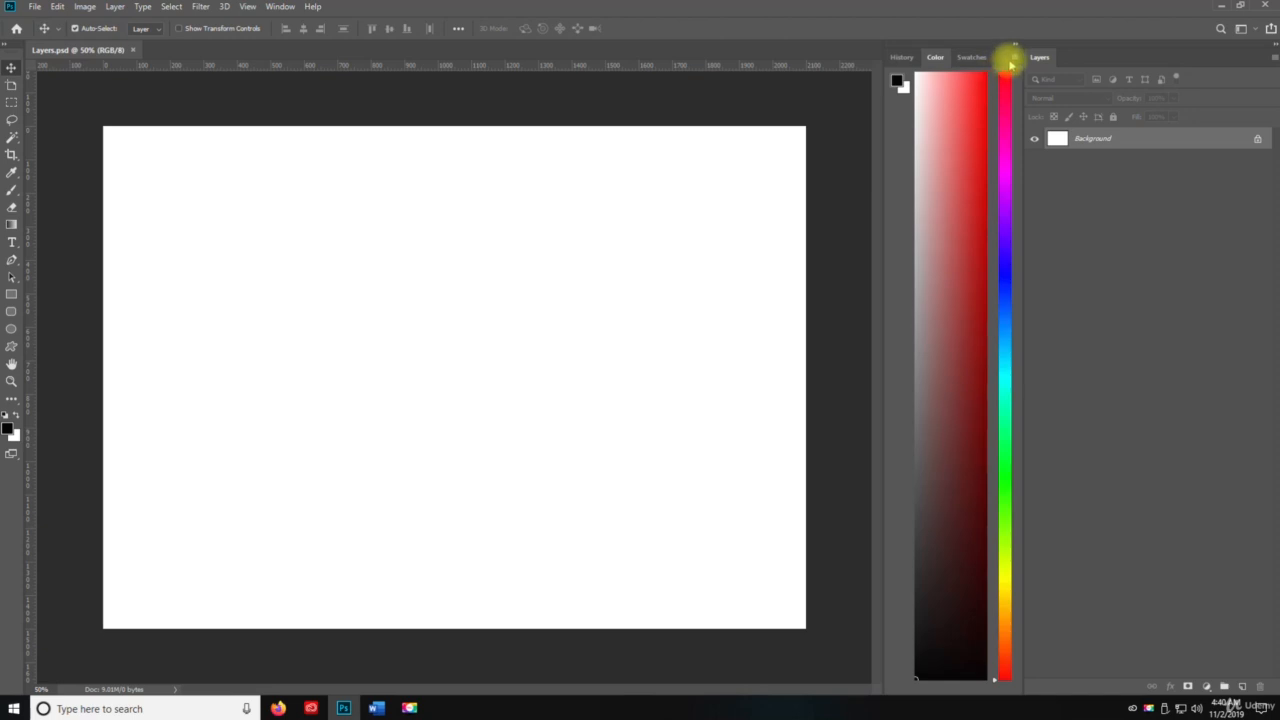
{"action": "left_click", "coordinate": [1010, 57]}
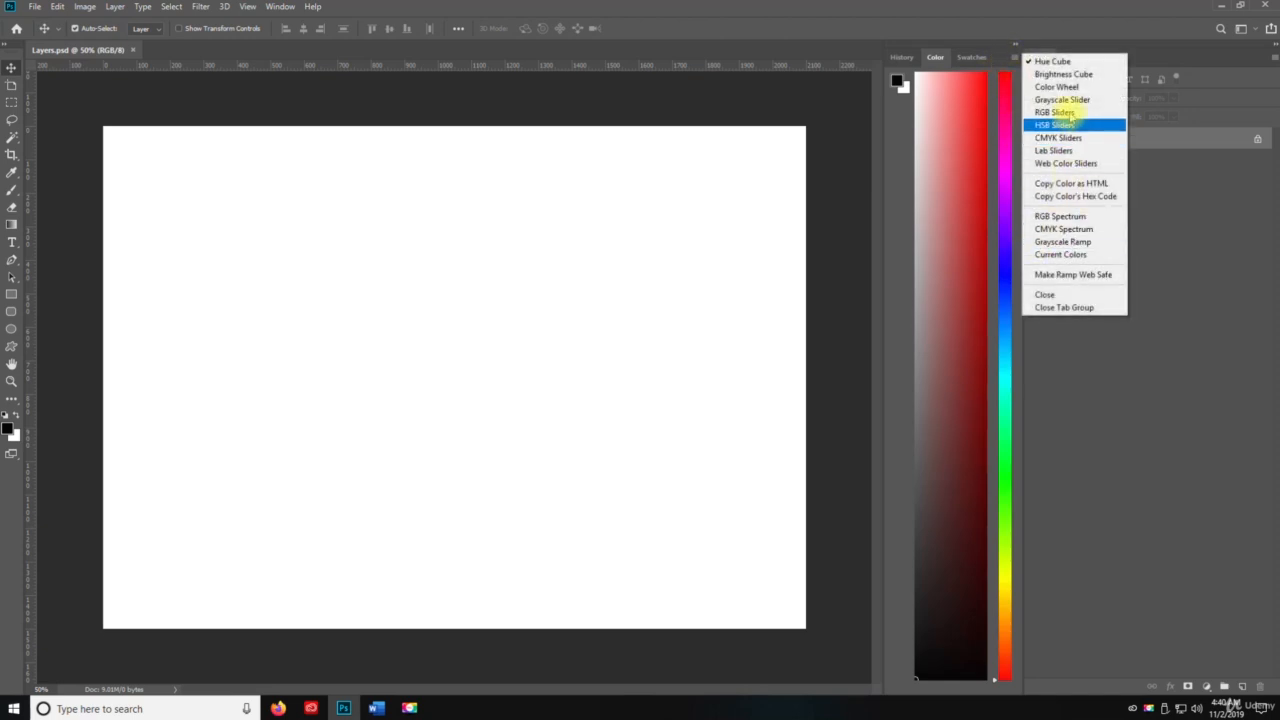
{"action": "left_click", "coordinate": [1066, 294]}
{"action": "left_click", "coordinate": [1015, 53]}
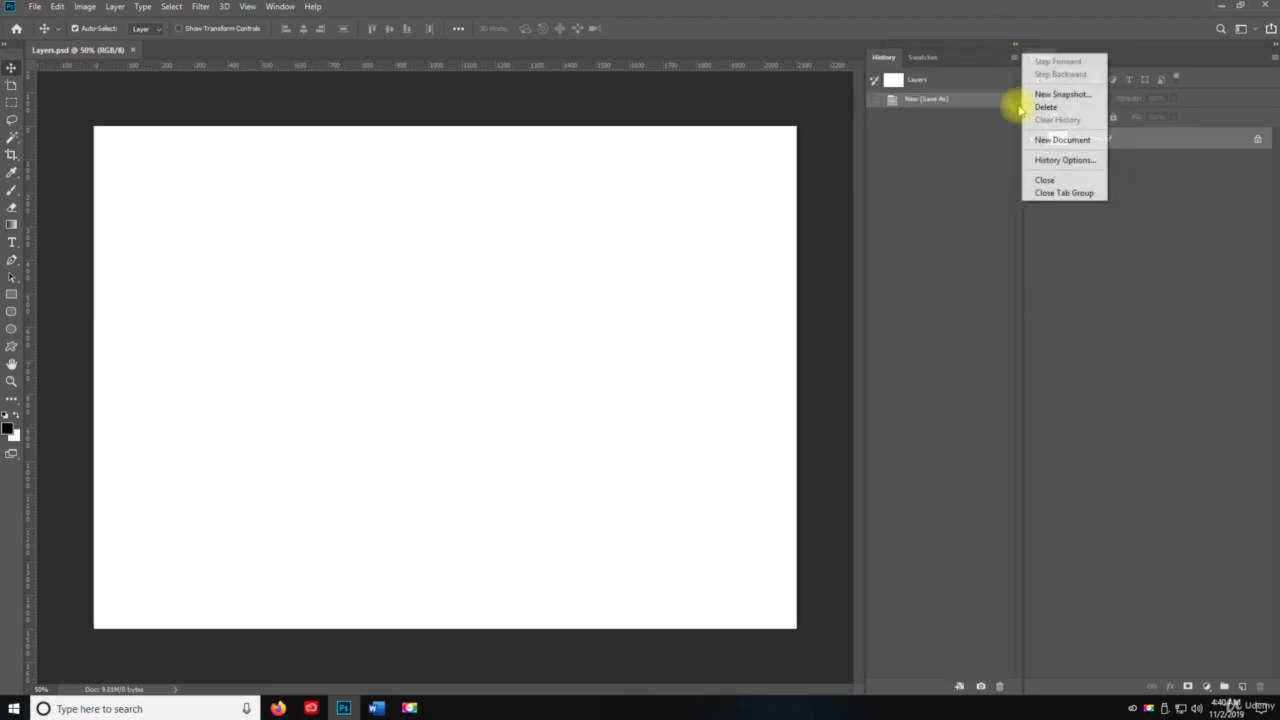
{"action": "left_click", "coordinate": [1060, 193]}
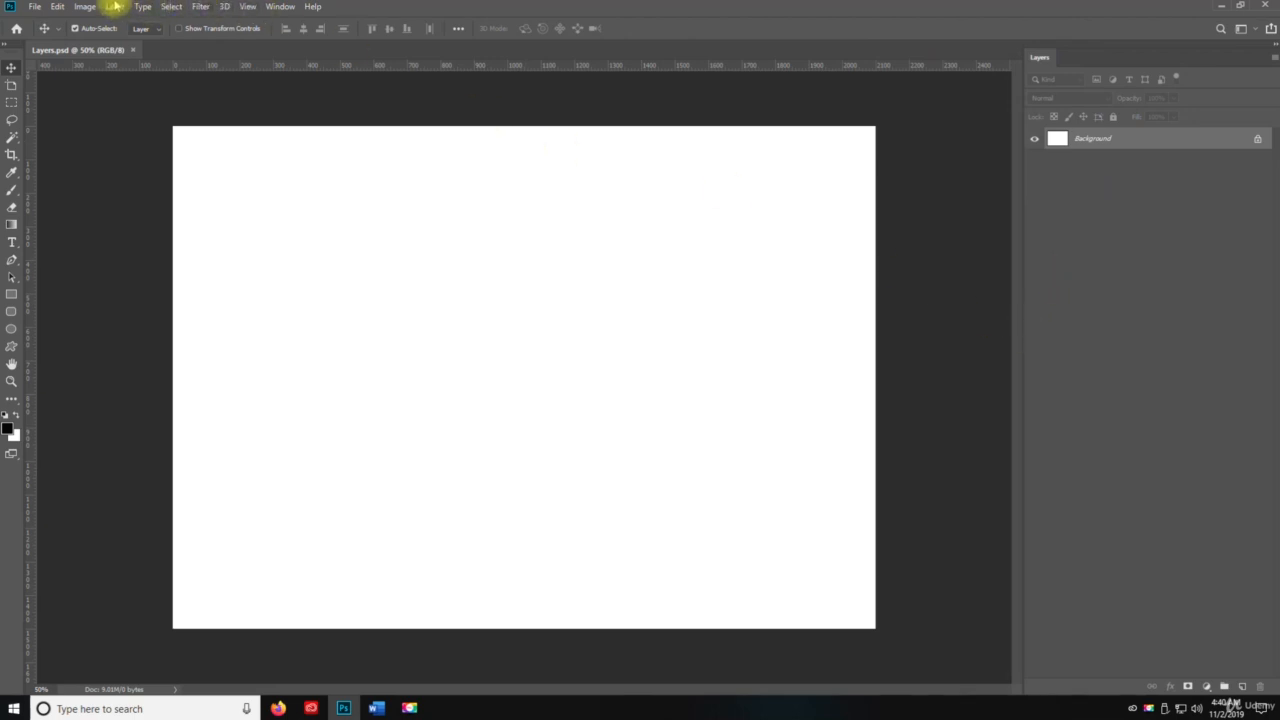
{"action": "left_click", "coordinate": [115, 8]}
{"action": "left_click", "coordinate": [113, 7]}
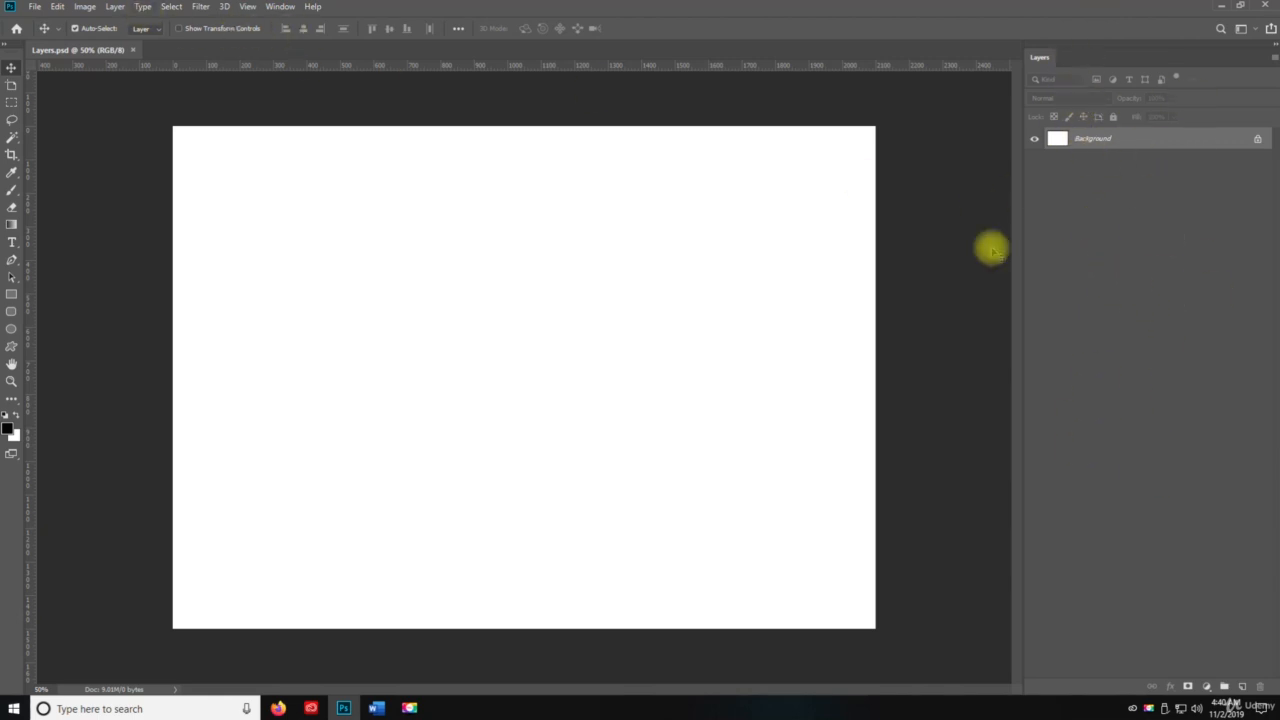
{"action": "left_click", "coordinate": [114, 8]}
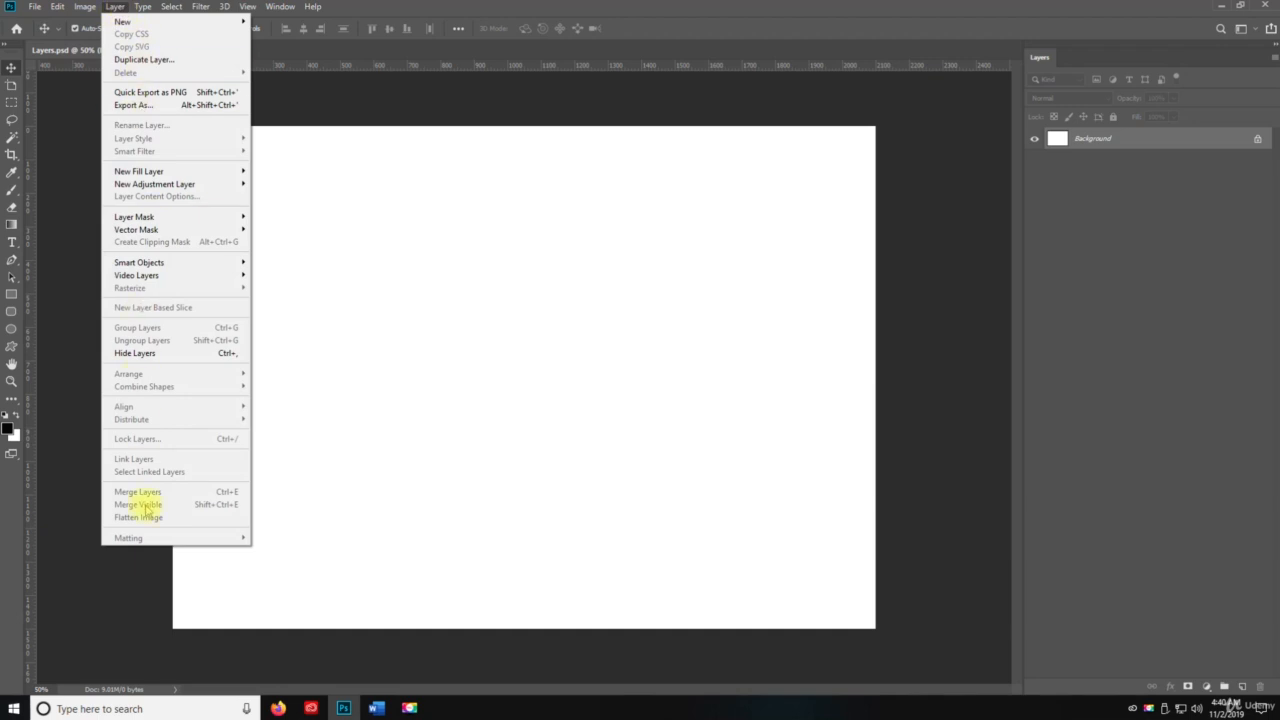
{"action": "left_click", "coordinate": [1075, 391]}
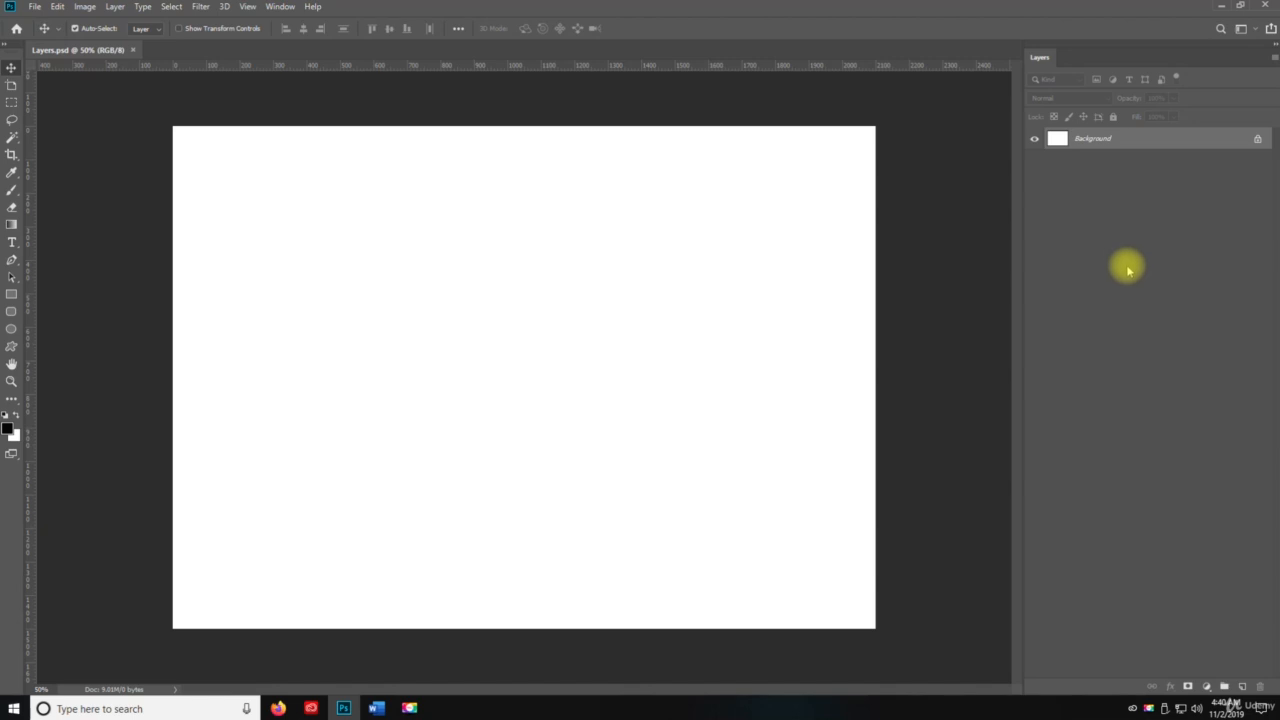
- Add two new layers above the Background, giving the second one a Red color label and Normal blending mode
{"action": "left_click", "coordinate": [1242, 687]}
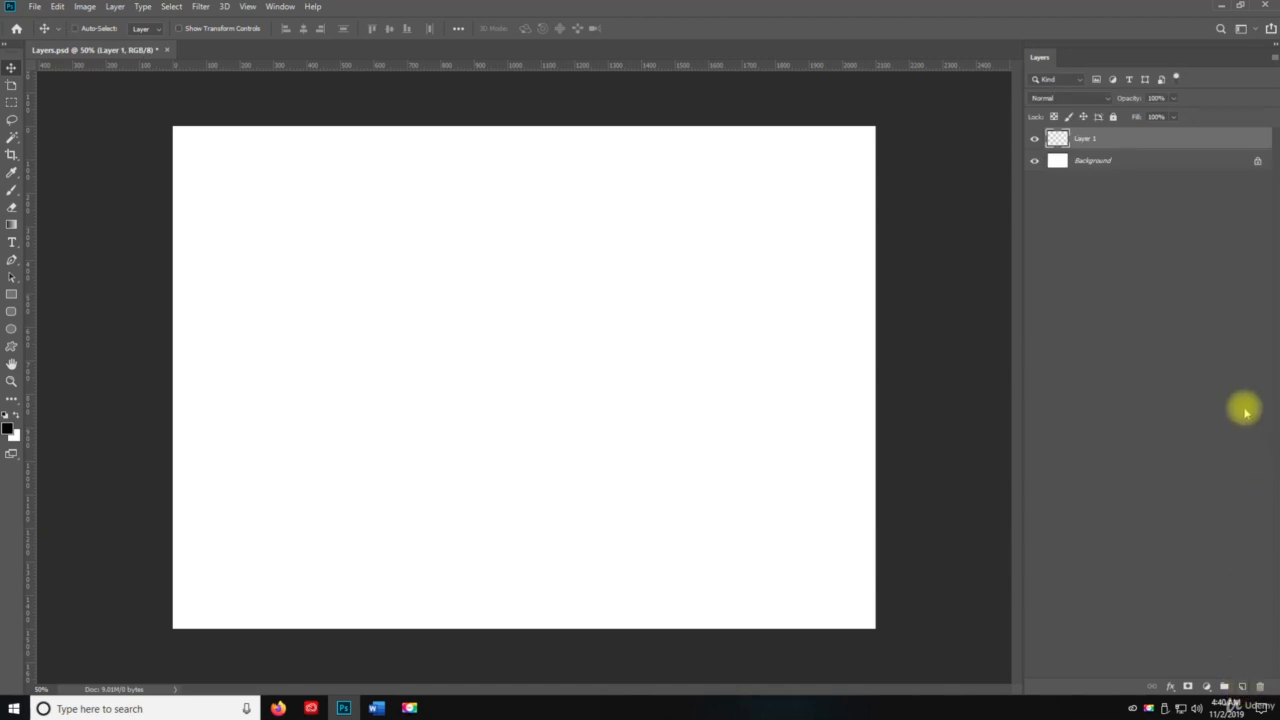
{"action": "key", "text": "ctrl+shift+n"}
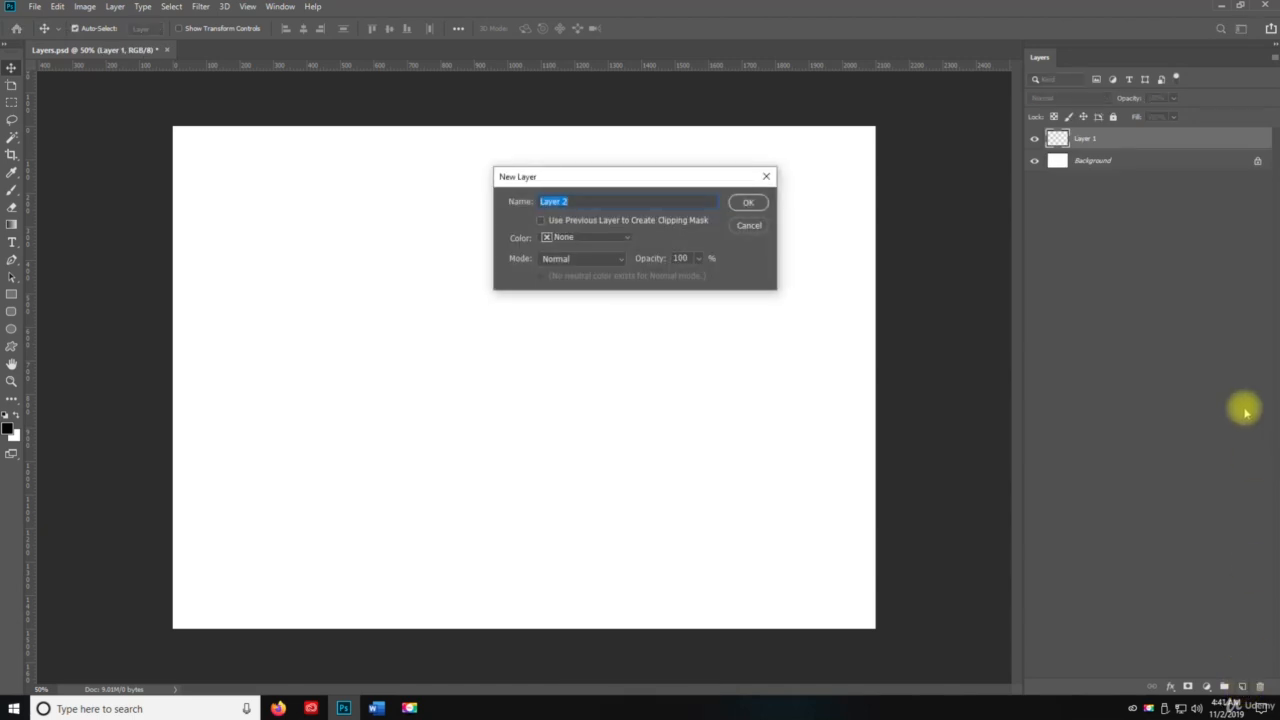
{"action": "left_click", "coordinate": [615, 237]}
{"action": "left_click", "coordinate": [570, 274]}
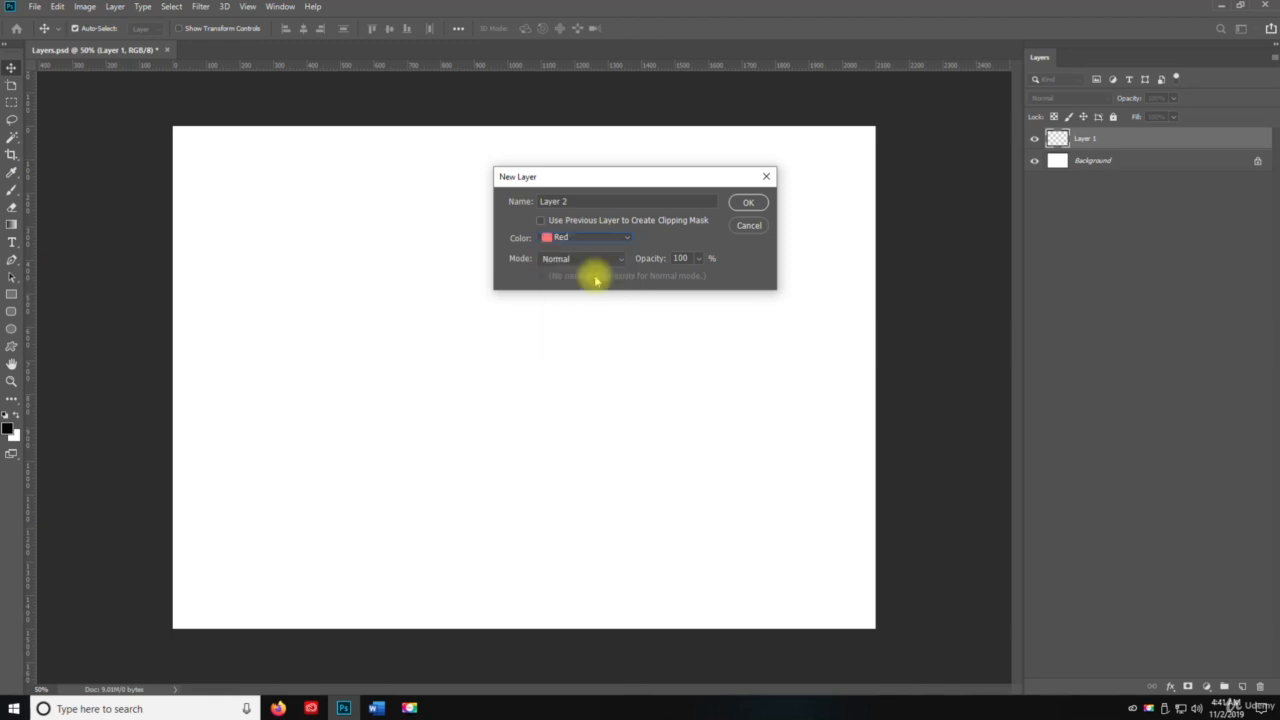
{"action": "left_click", "coordinate": [558, 259]}
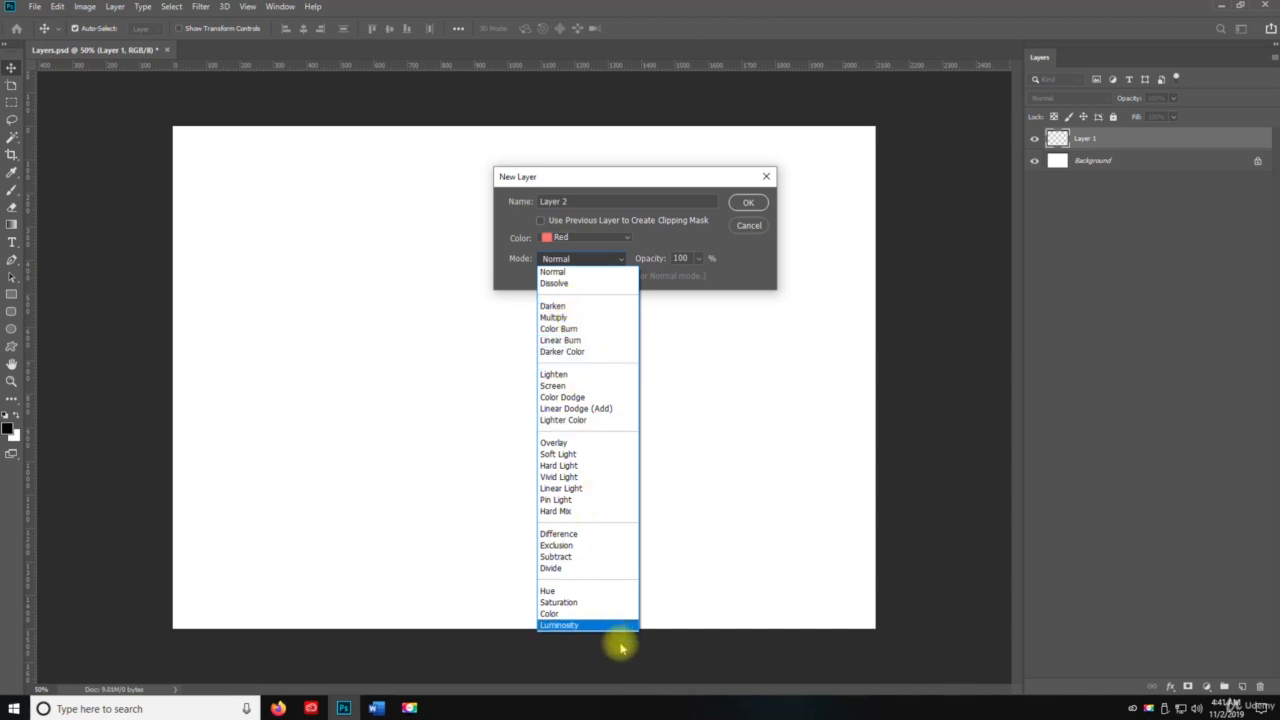
{"action": "left_click", "coordinate": [555, 272]}
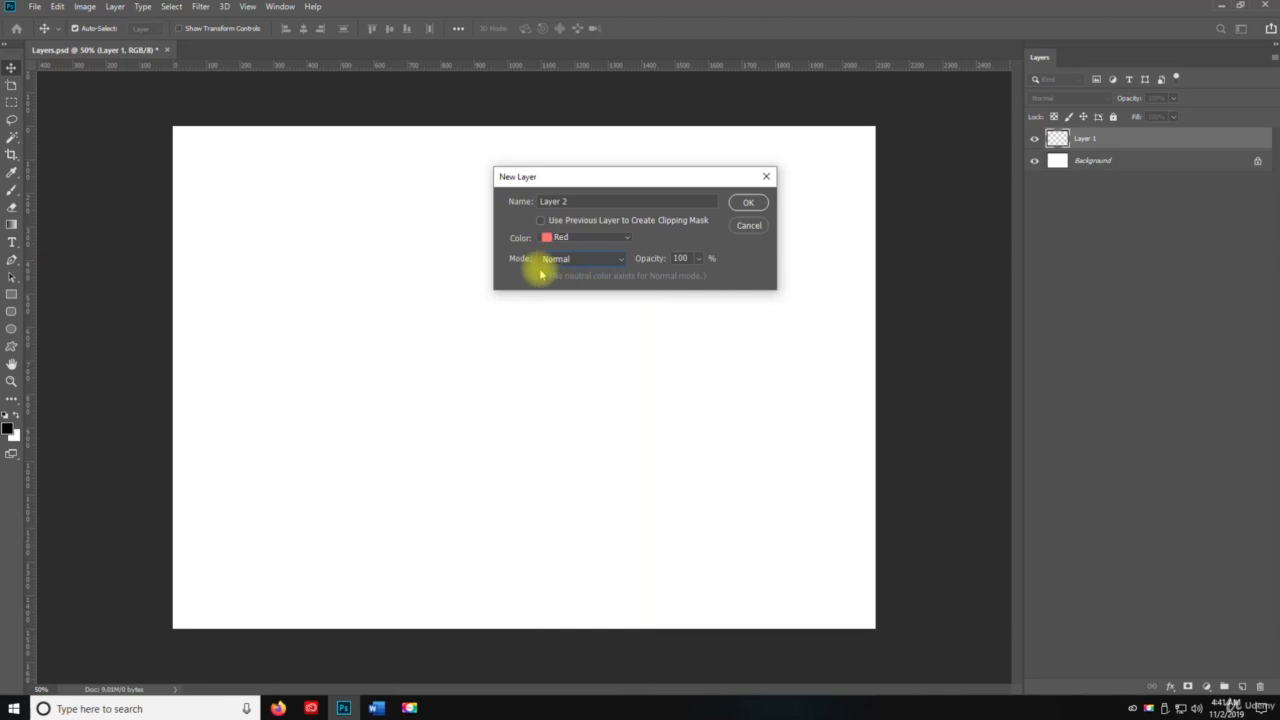
{"action": "left_click", "coordinate": [748, 203]}
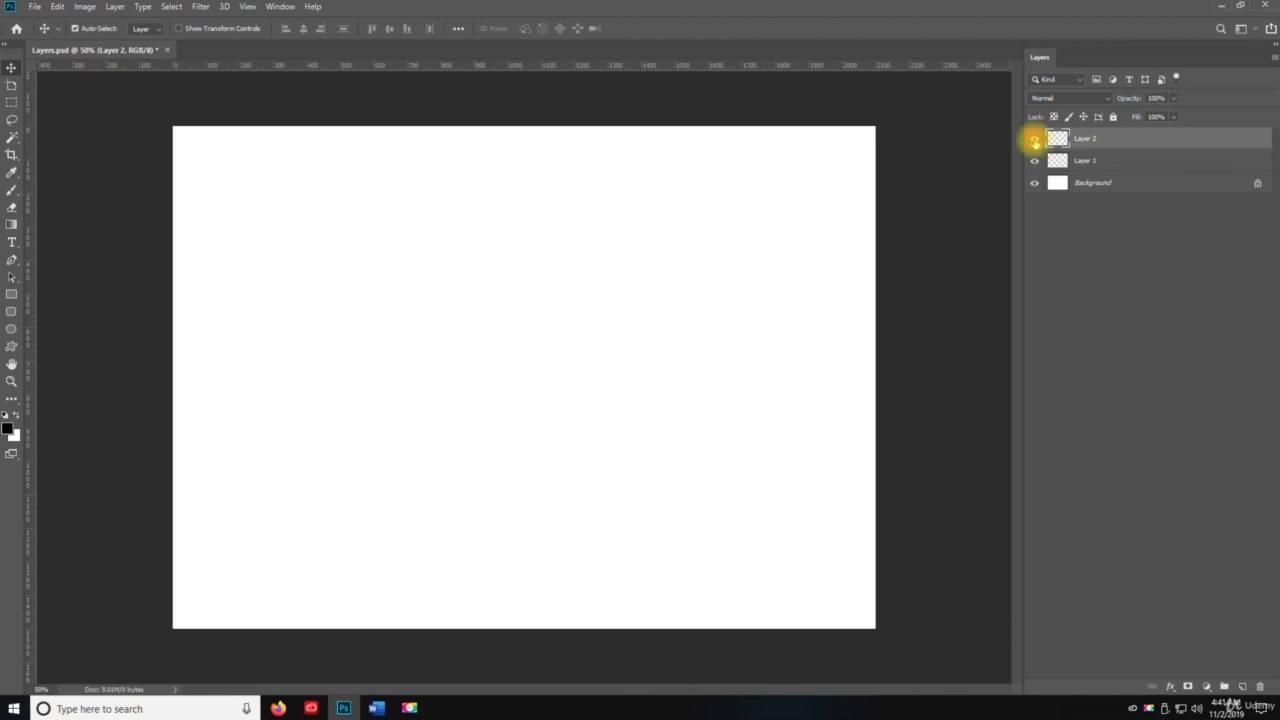
- Give Layer 1 an Orange color label
{"action": "left_click", "coordinate": [1094, 163]}
{"action": "right_click", "coordinate": [1095, 165]}
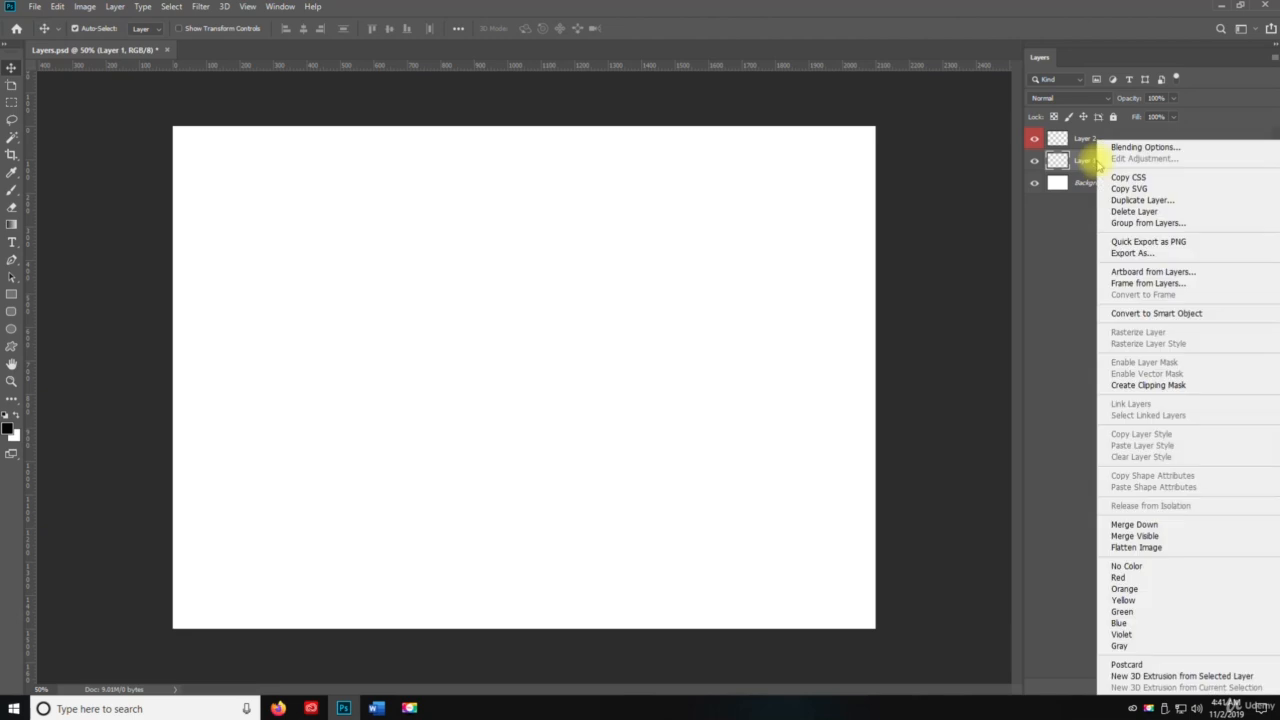
{"action": "left_click", "coordinate": [1128, 589]}
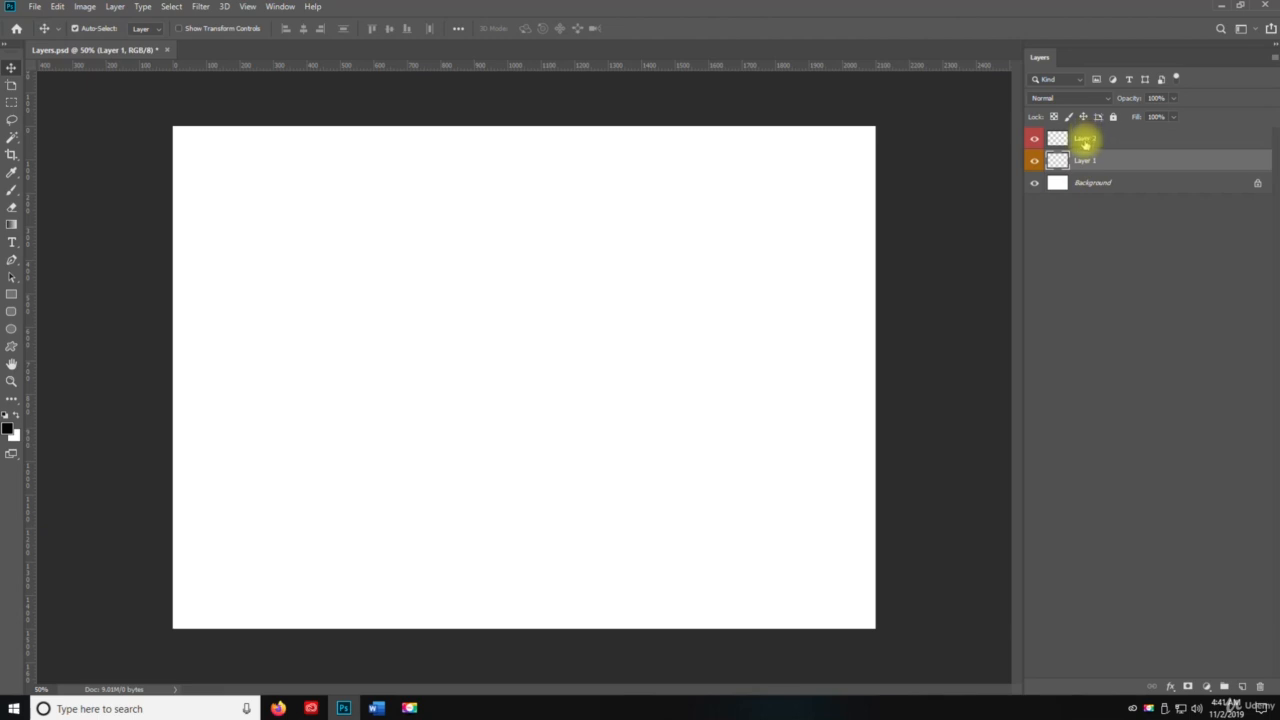
- Unlock the Background layer to turn it into a regular layer
{"action": "left_click", "coordinate": [1085, 145]}
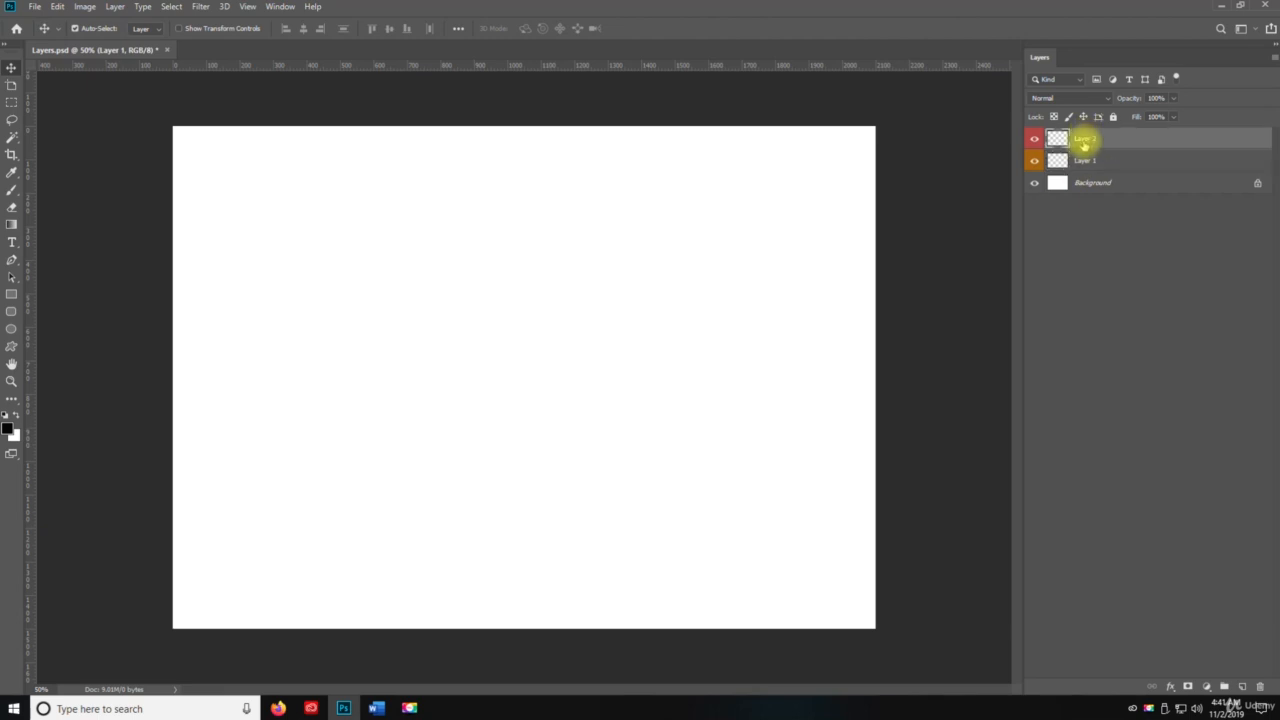
{"action": "left_click", "coordinate": [1125, 186]}
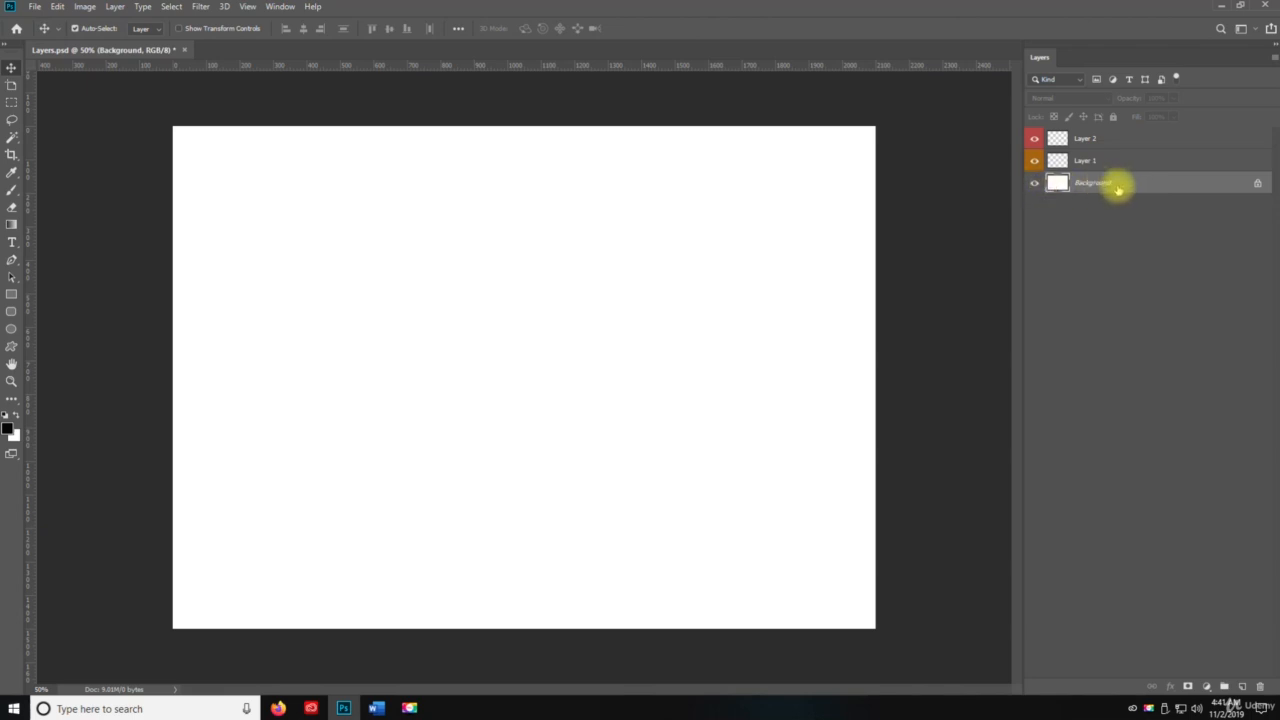
{"action": "right_click", "coordinate": [1119, 189]}
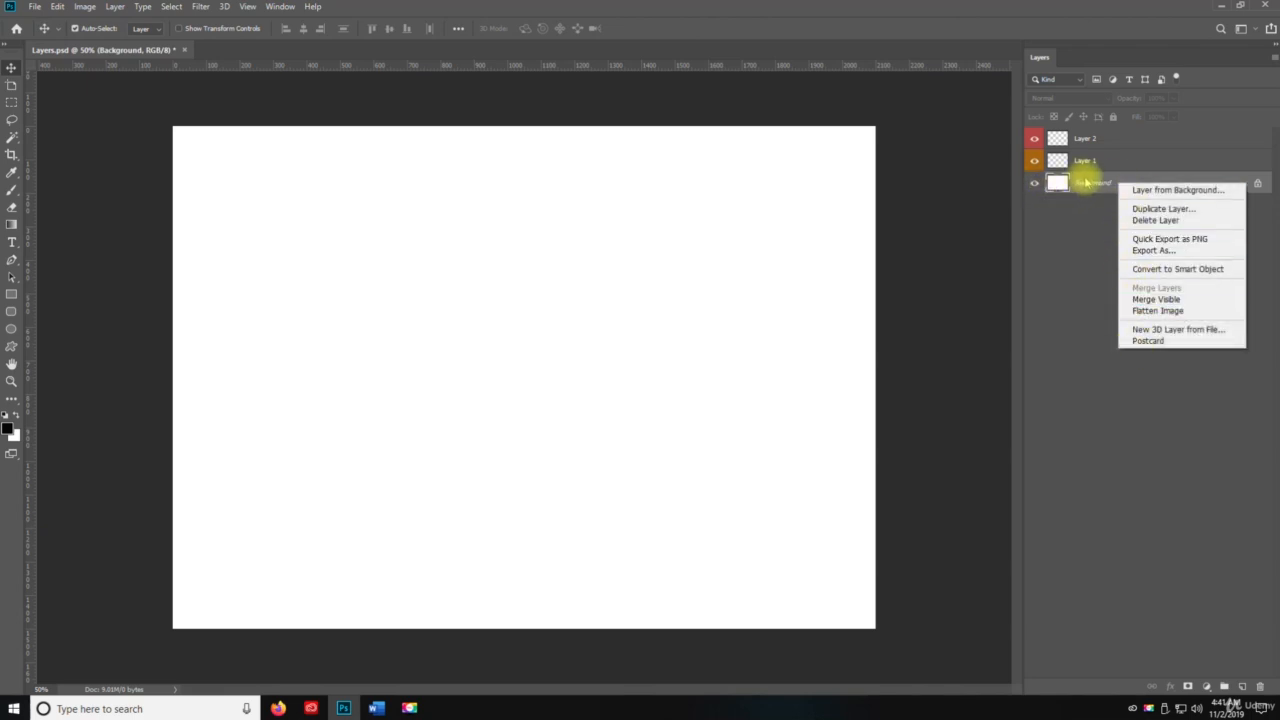
{"action": "left_click", "coordinate": [1259, 184]}
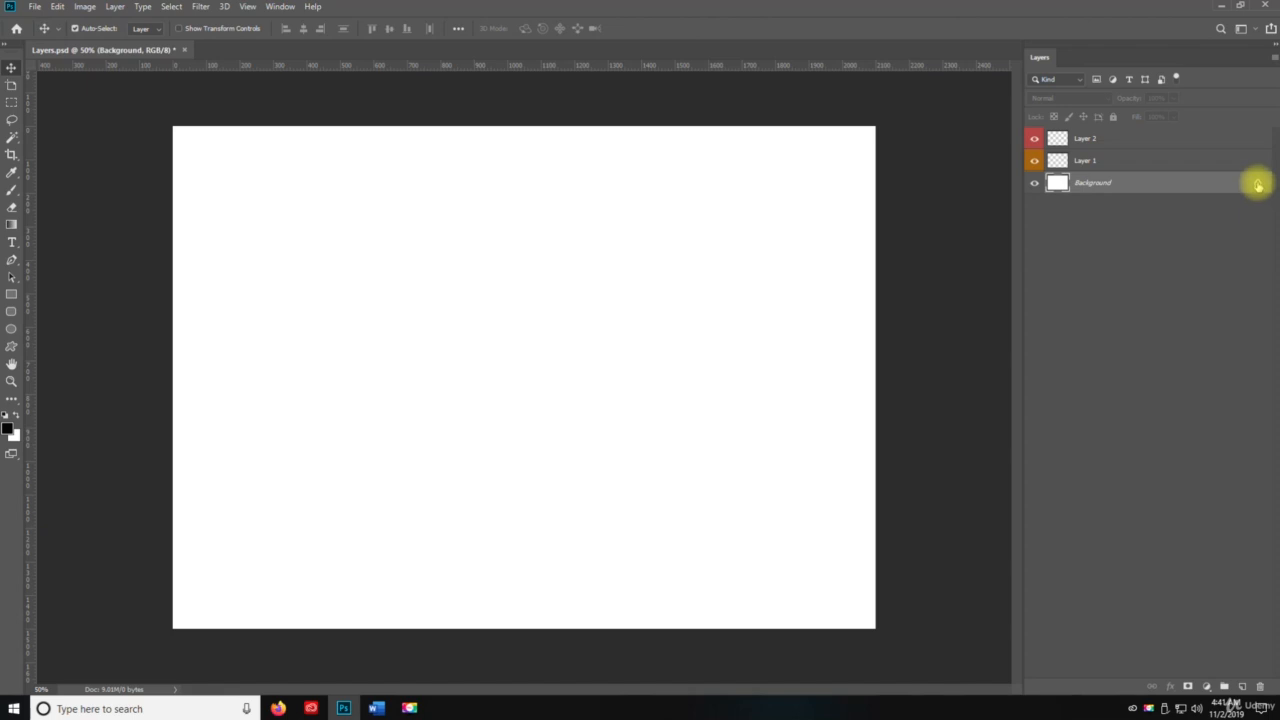
{"action": "left_click", "coordinate": [1258, 184]}
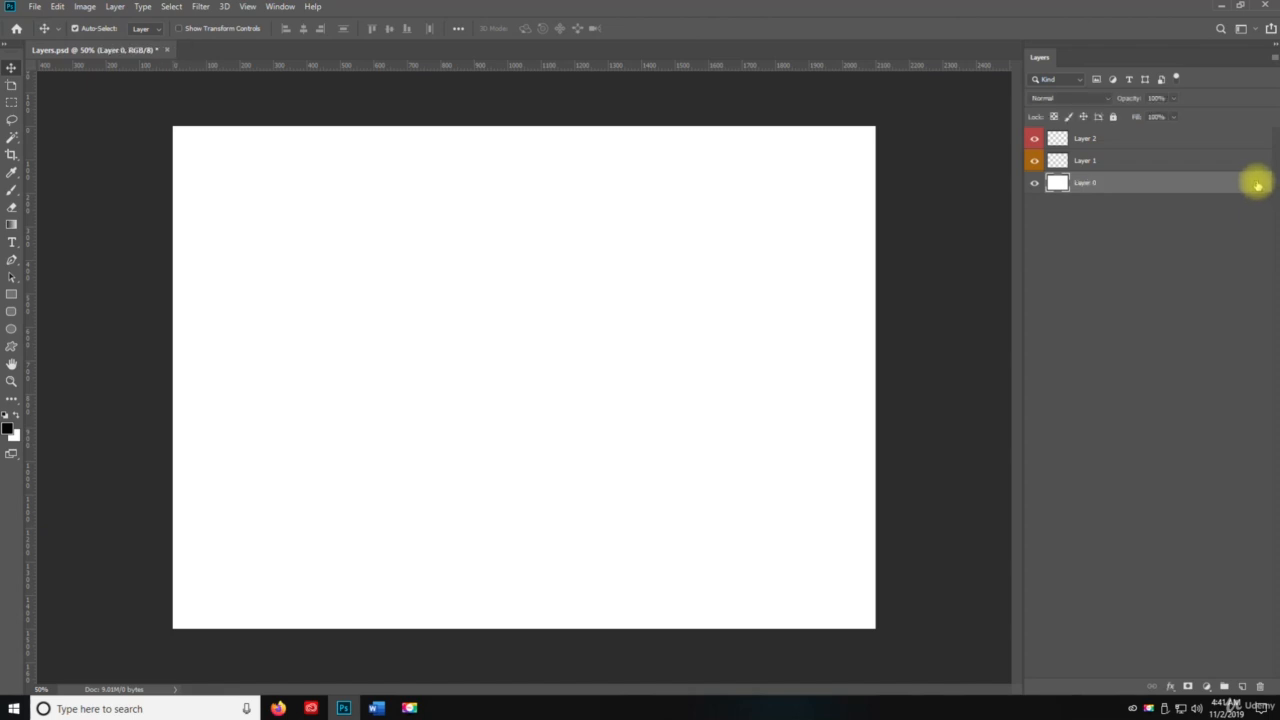
{"action": "double_click", "coordinate": [1258, 186]}
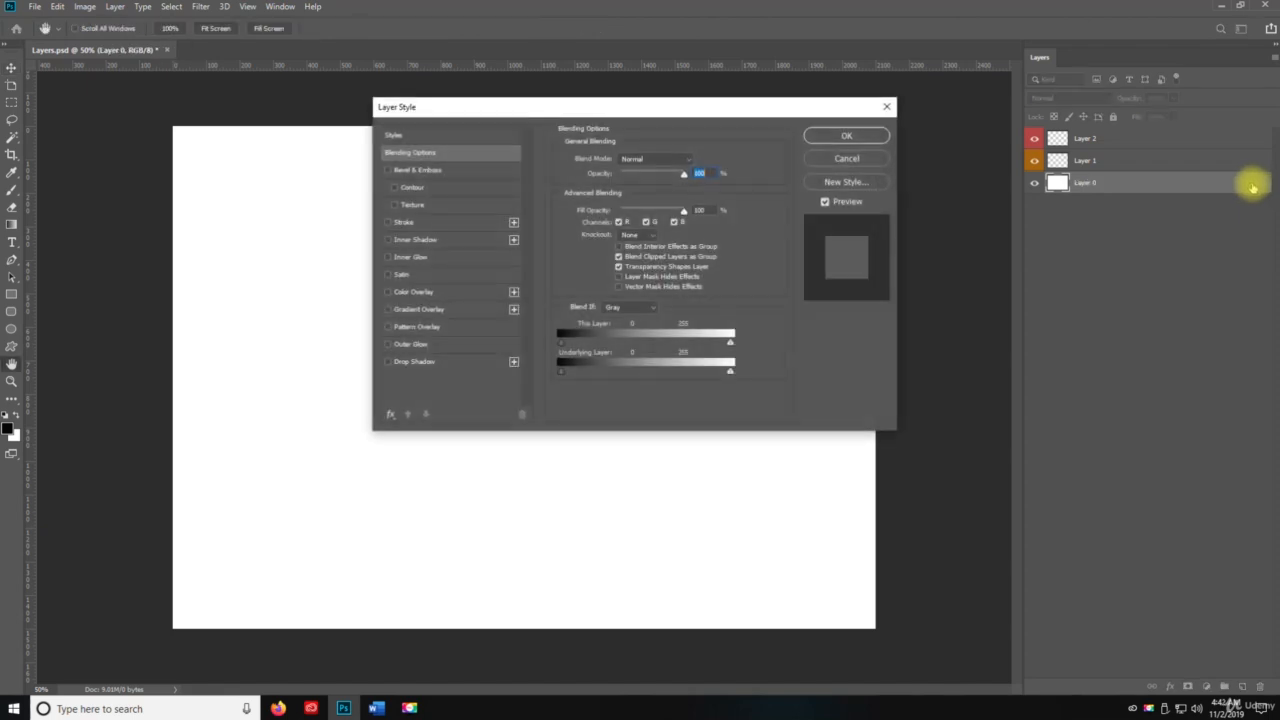
- Dismiss the layer style settings, then fully lock Layer 0 and unlock it again
{"action": "left_click", "coordinate": [872, 158]}
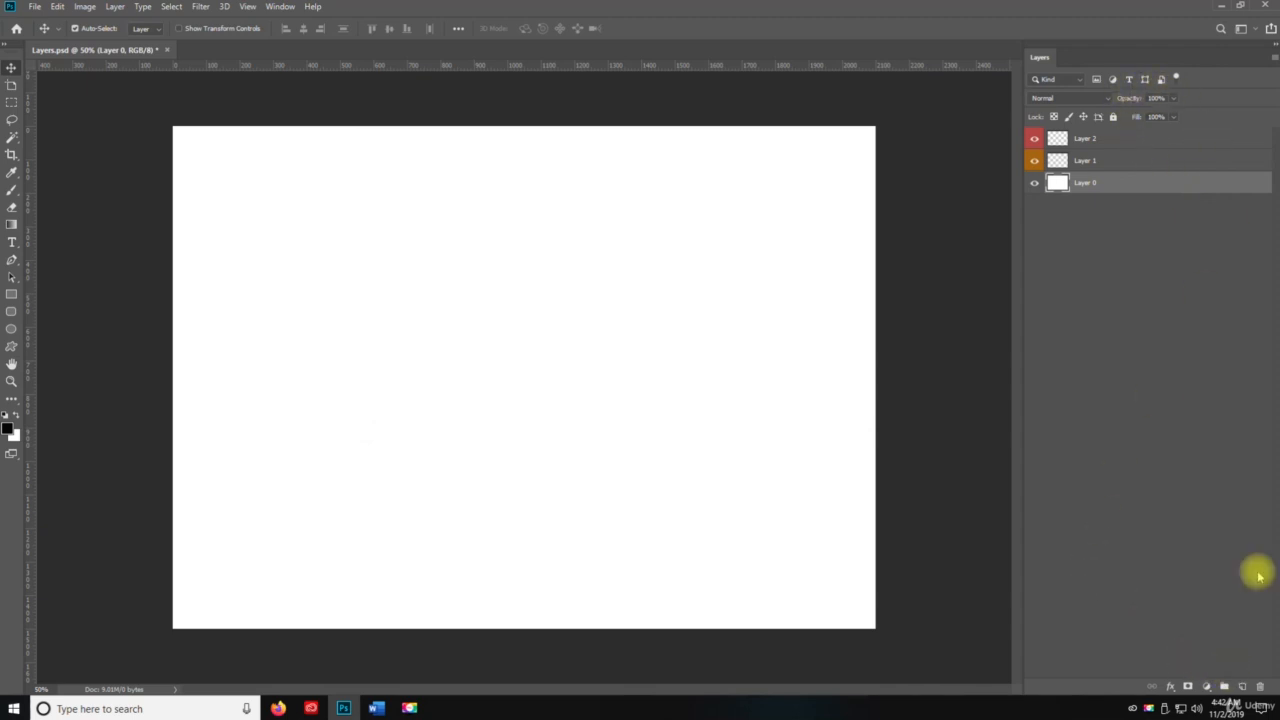
{"action": "left_click", "coordinate": [1113, 116]}
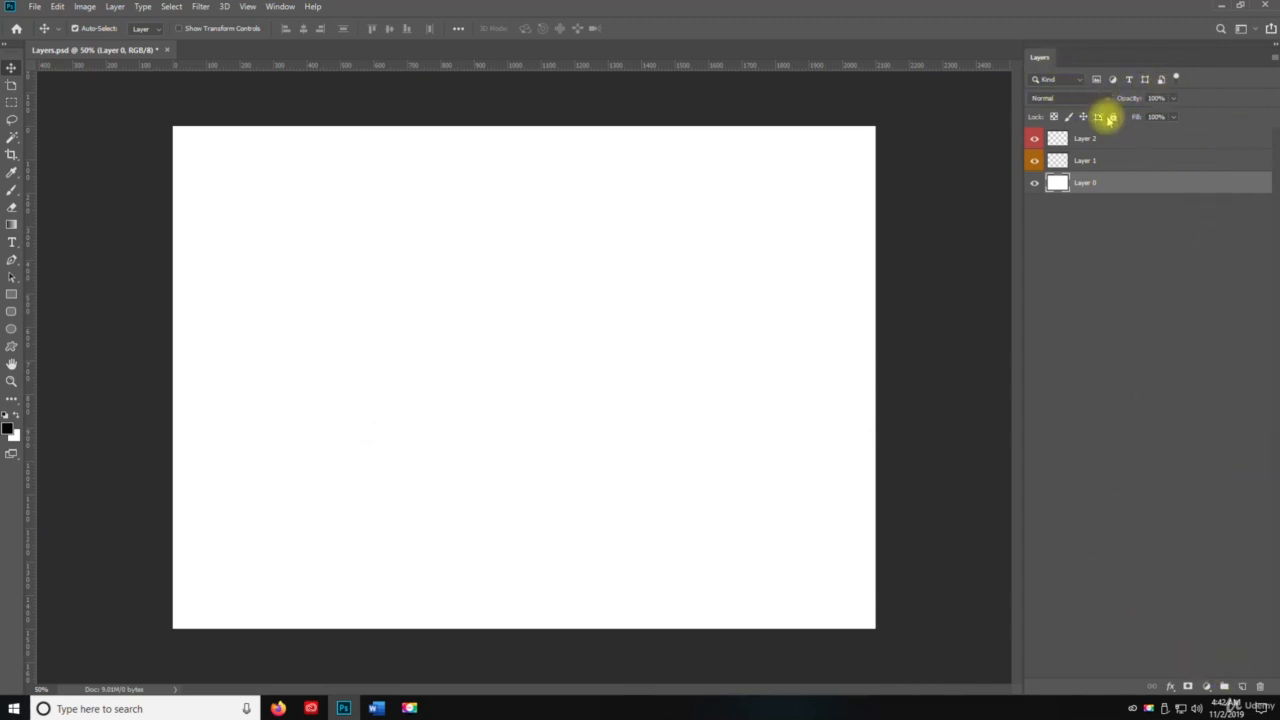
{"action": "left_click", "coordinate": [1257, 185]}
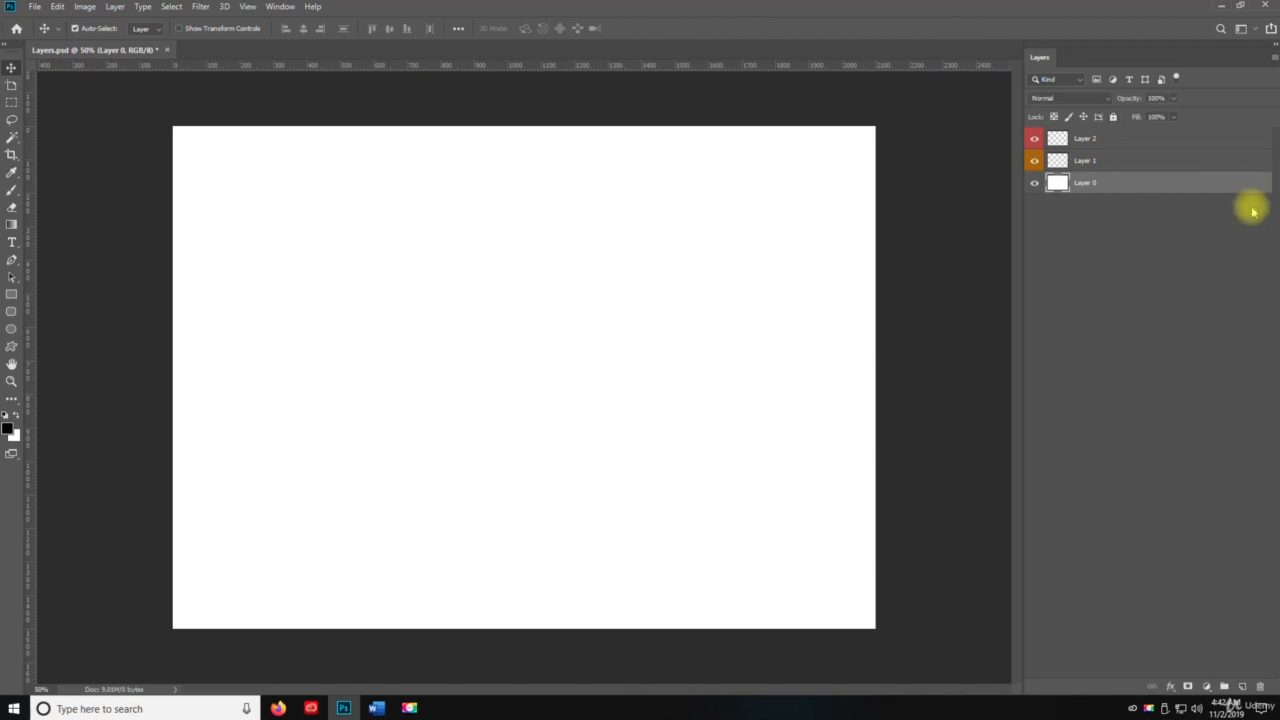
{"action": "left_click", "coordinate": [1113, 117]}
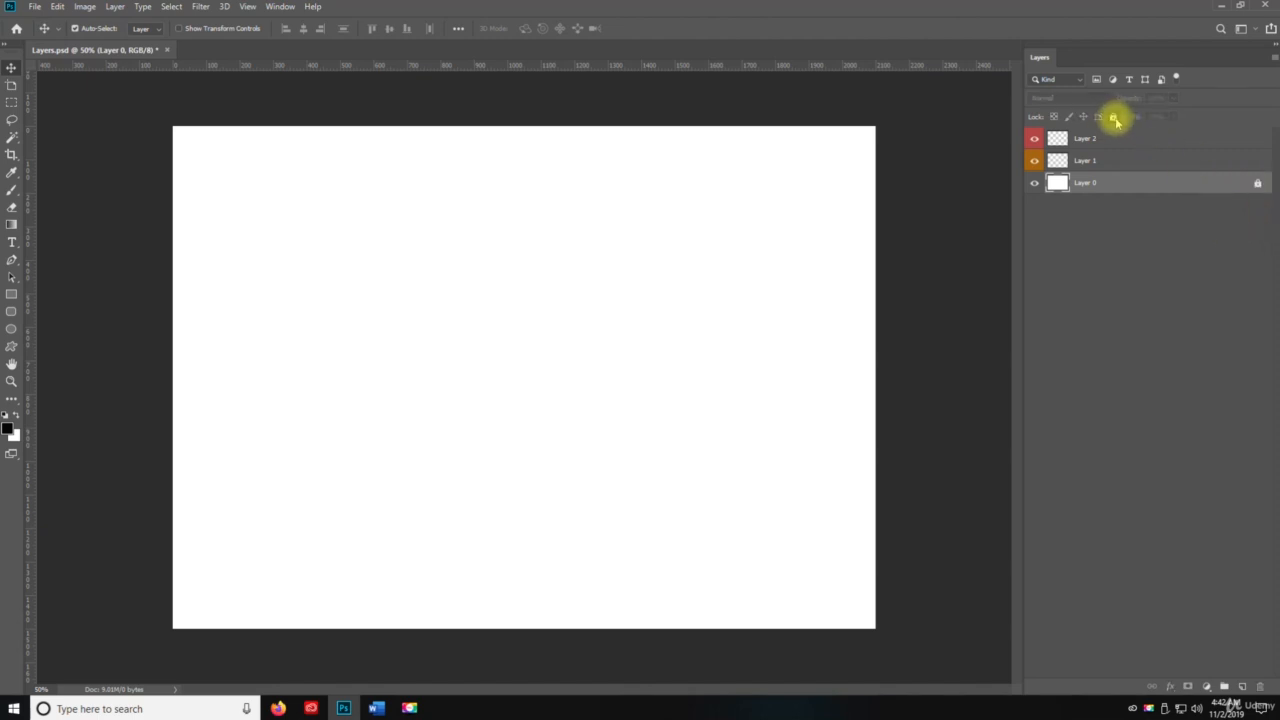
{"action": "left_click", "coordinate": [1113, 117]}
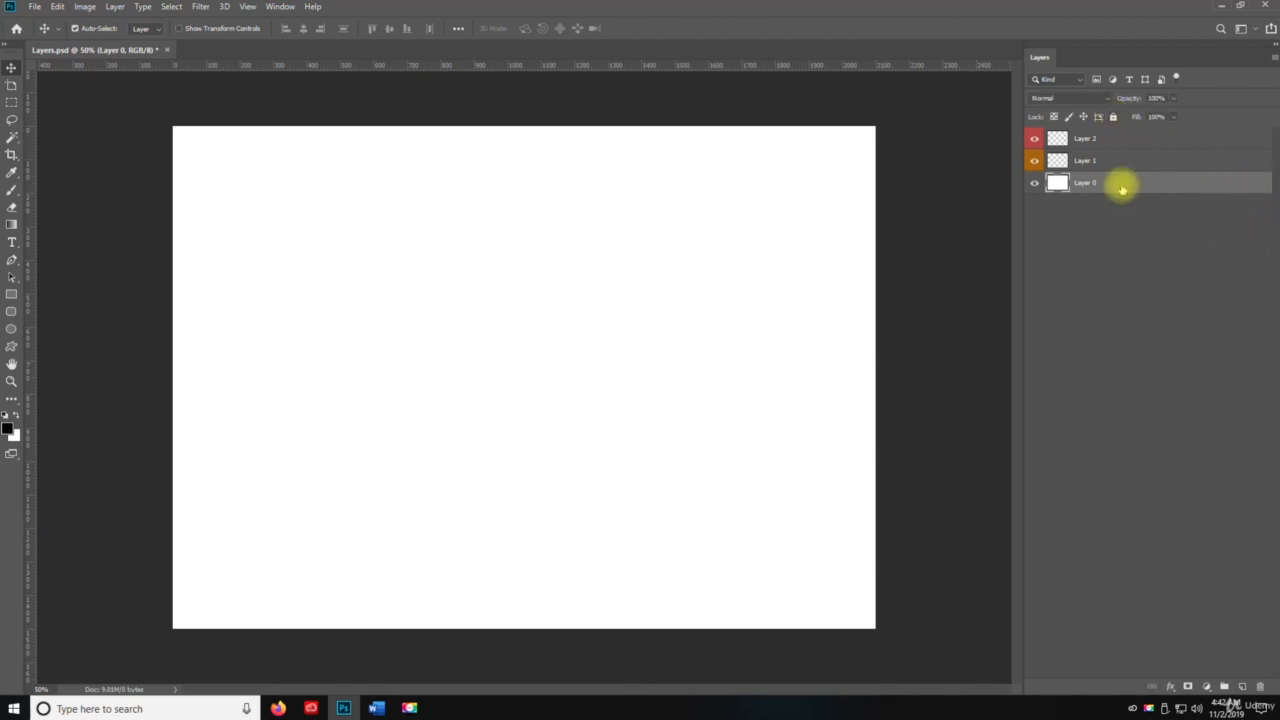
- Give Layer 0 a Yellow color label
{"action": "right_click", "coordinate": [1118, 186]}
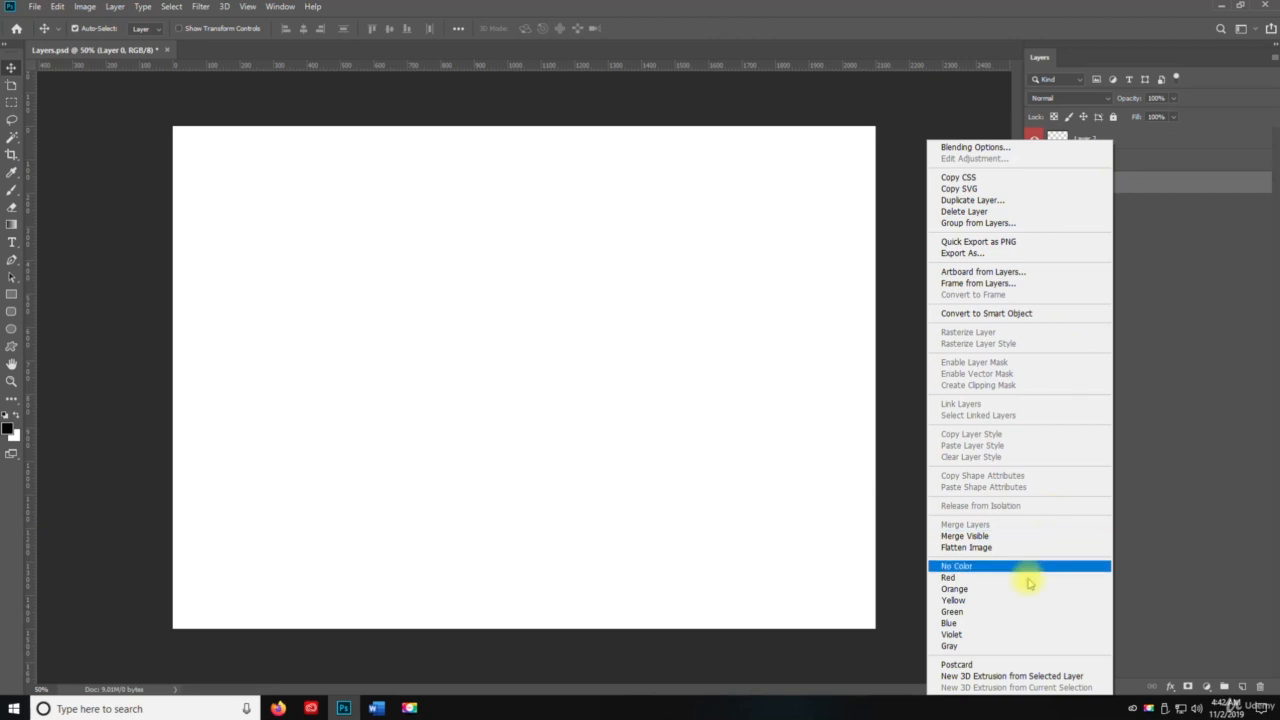
{"action": "left_click", "coordinate": [1013, 600]}
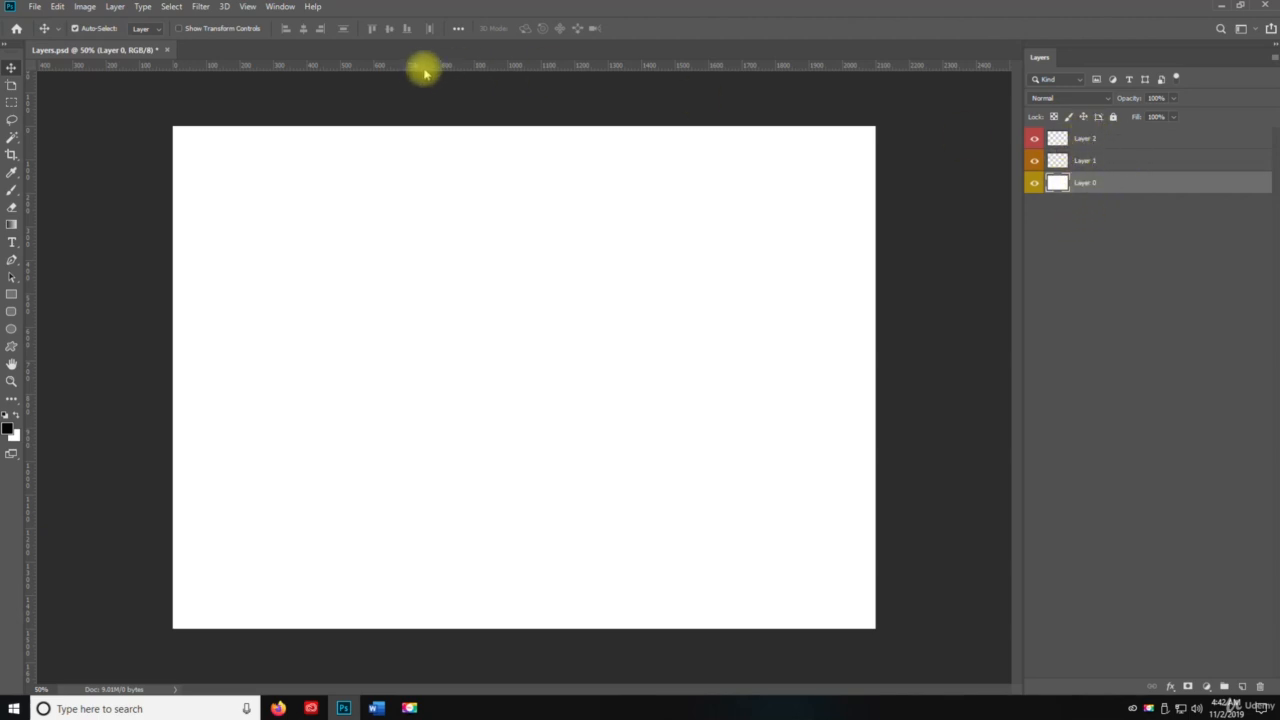
- Create a new layer named Layer 3 with a Green color label and move it to the top of the layer stack
{"action": "left_click", "coordinate": [115, 8]}
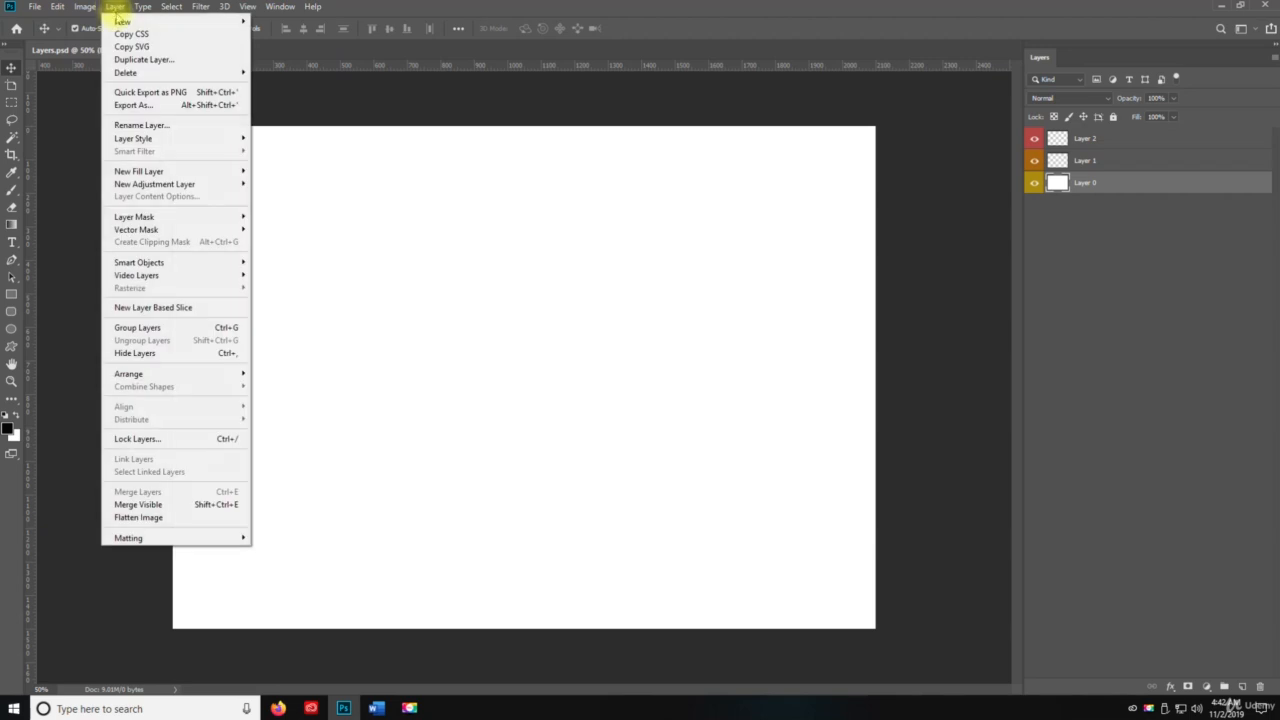
{"action": "mouse_move", "coordinate": [125, 21]}
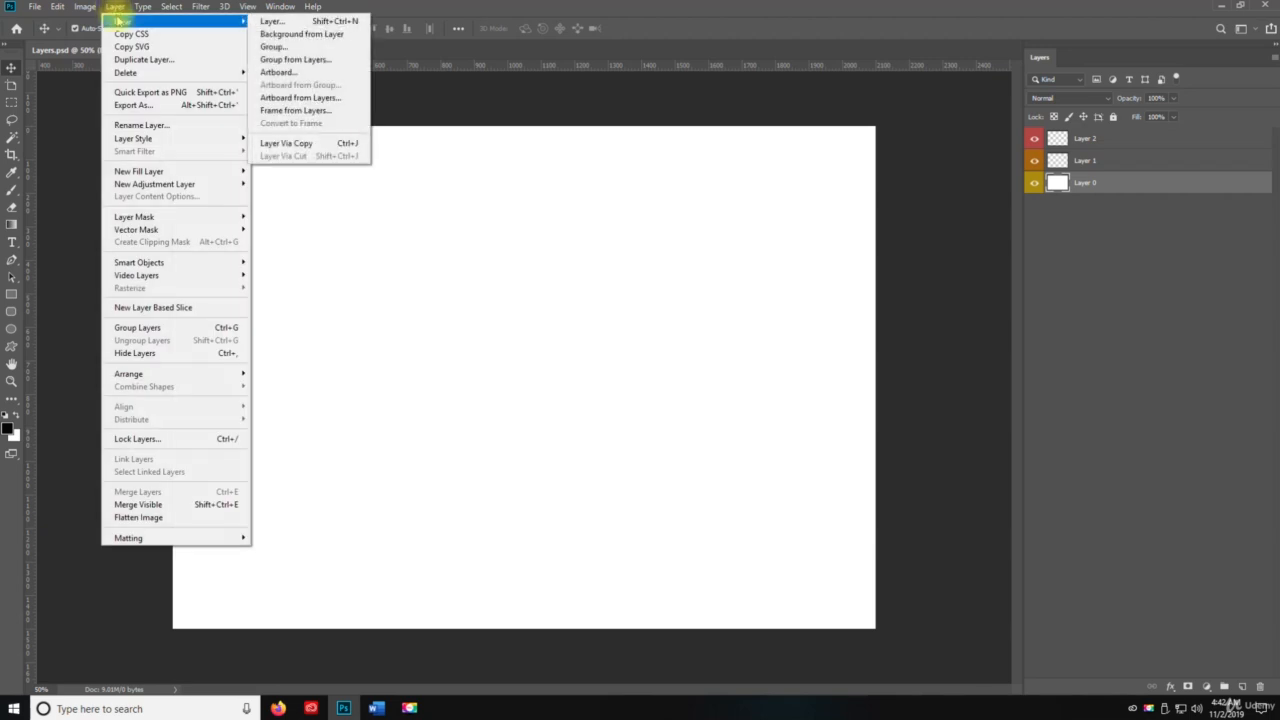
{"action": "left_click", "coordinate": [310, 22]}
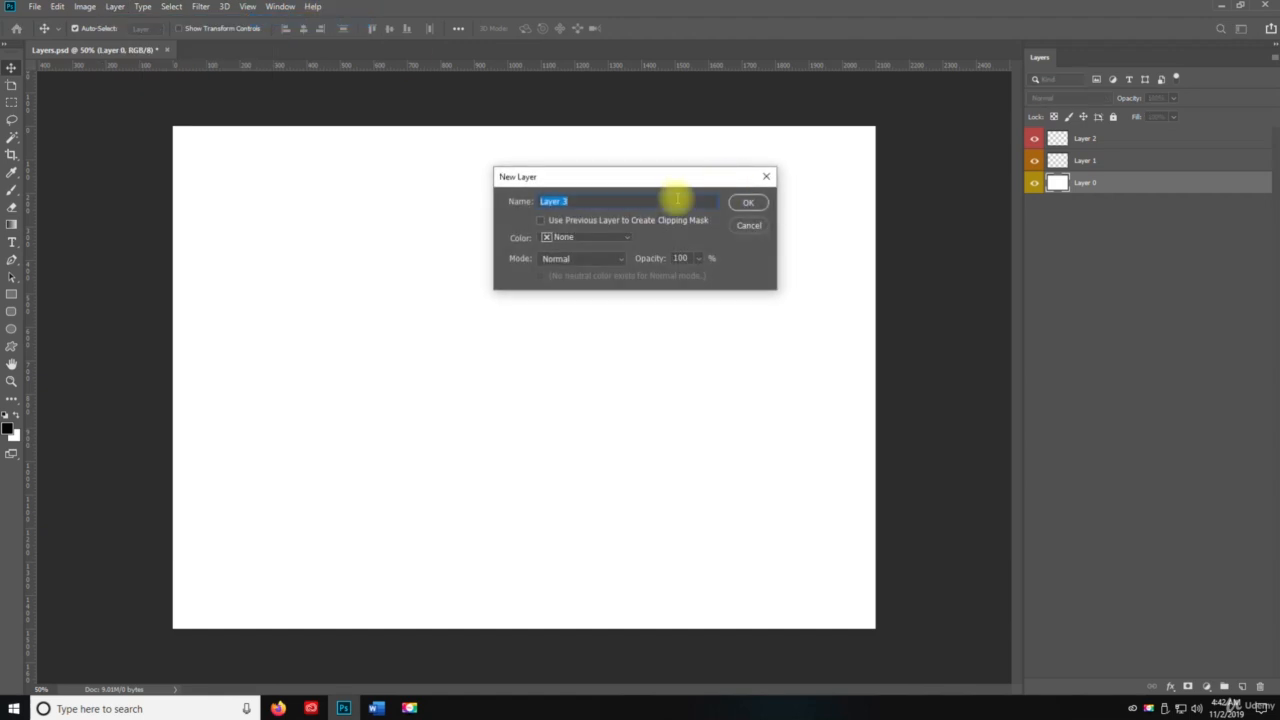
{"action": "left_click", "coordinate": [585, 238]}
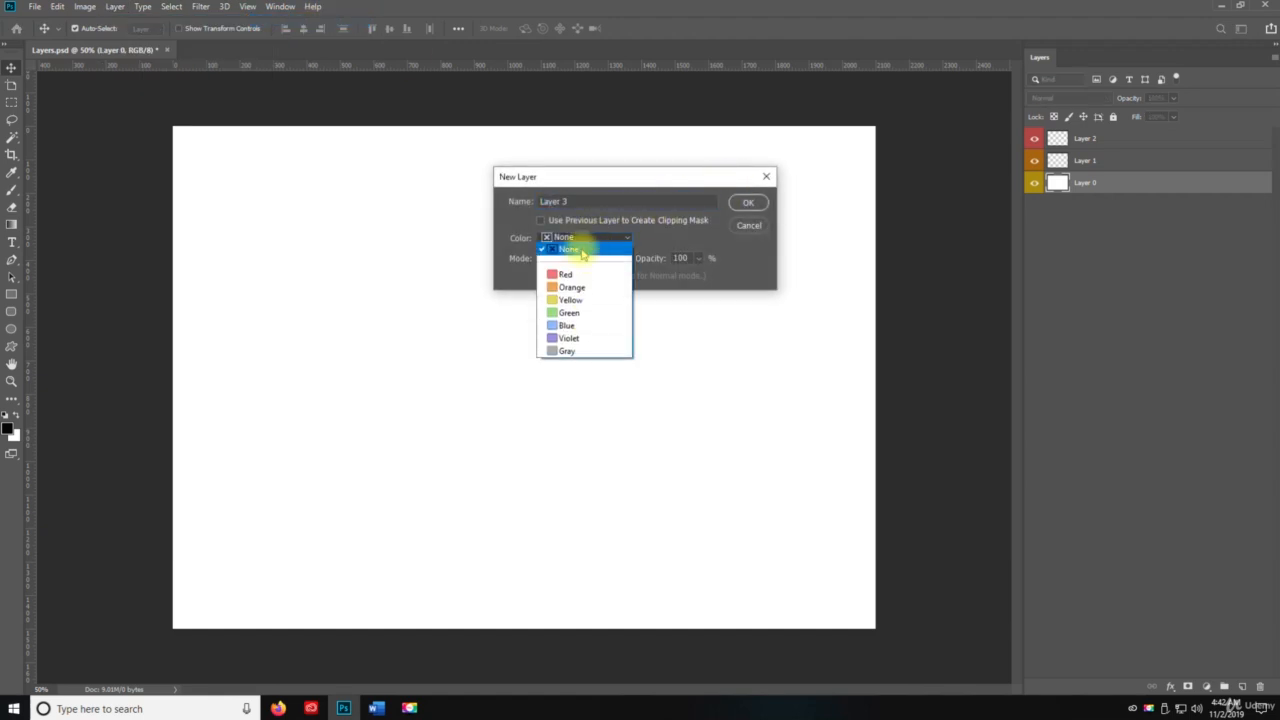
{"action": "left_click", "coordinate": [569, 312]}
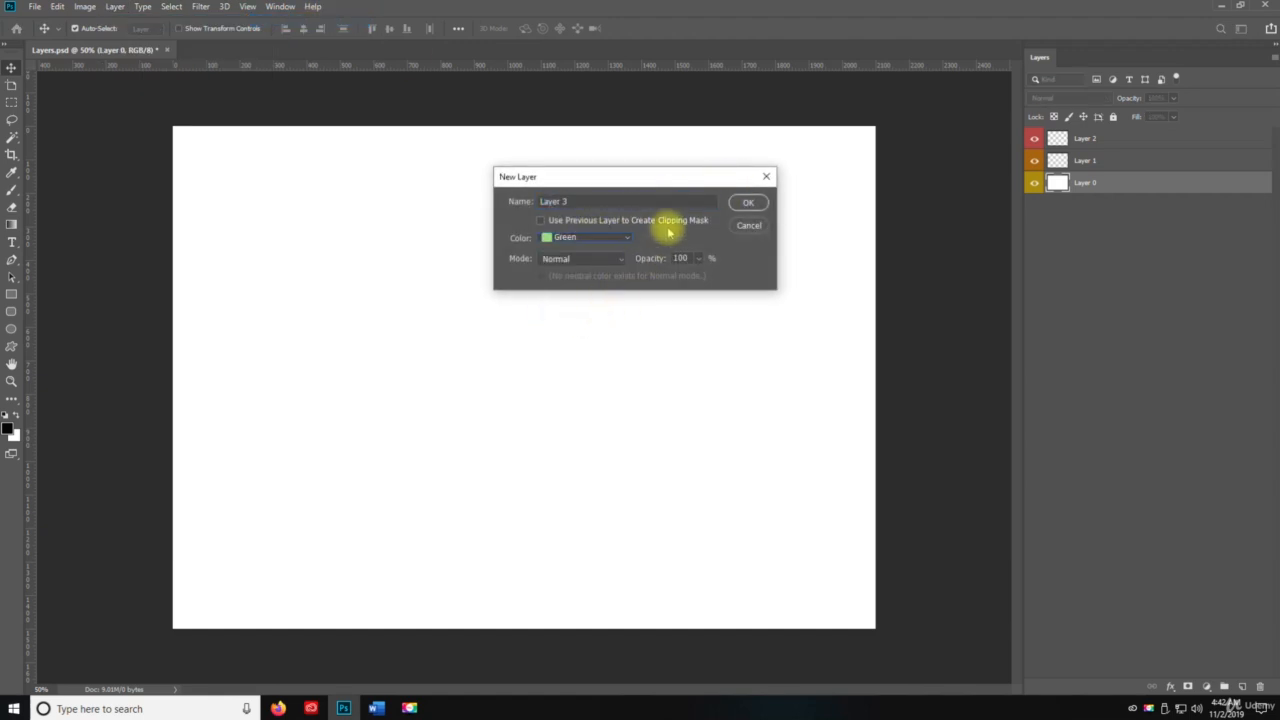
{"action": "left_click", "coordinate": [745, 203]}
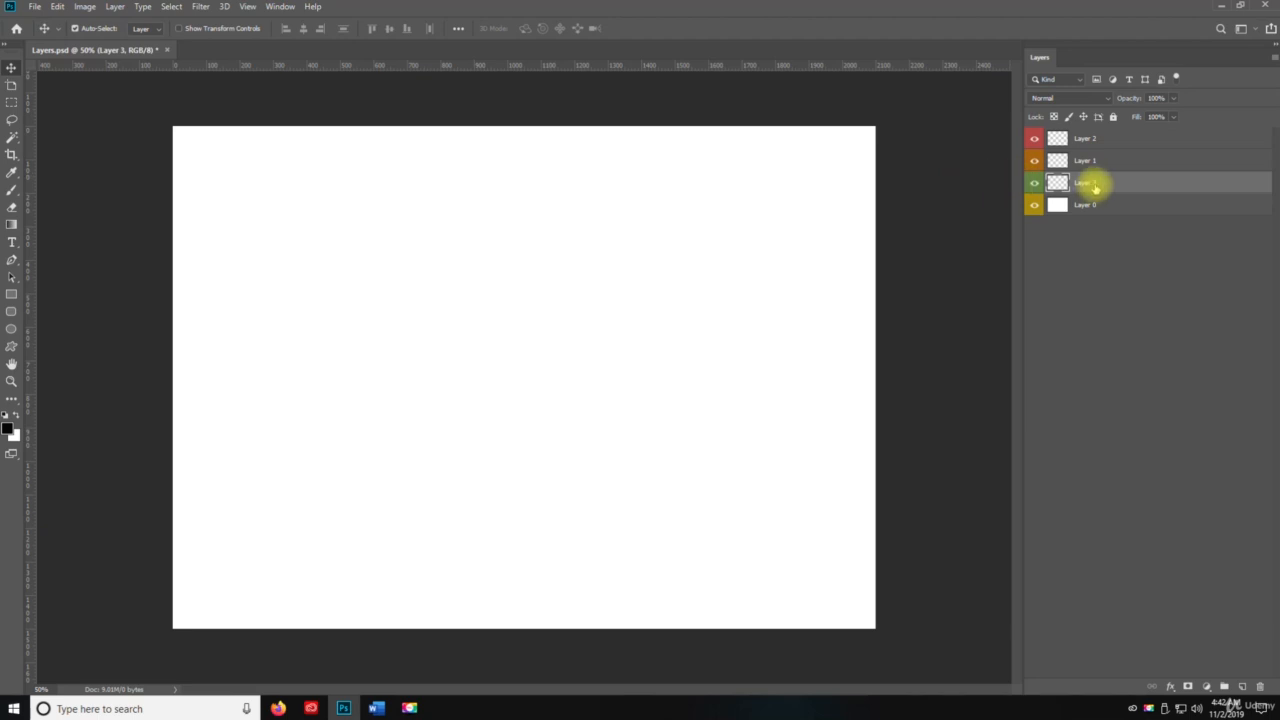
{"action": "left_click_drag", "start_coordinate": [1089, 183], "coordinate": [1090, 139]}
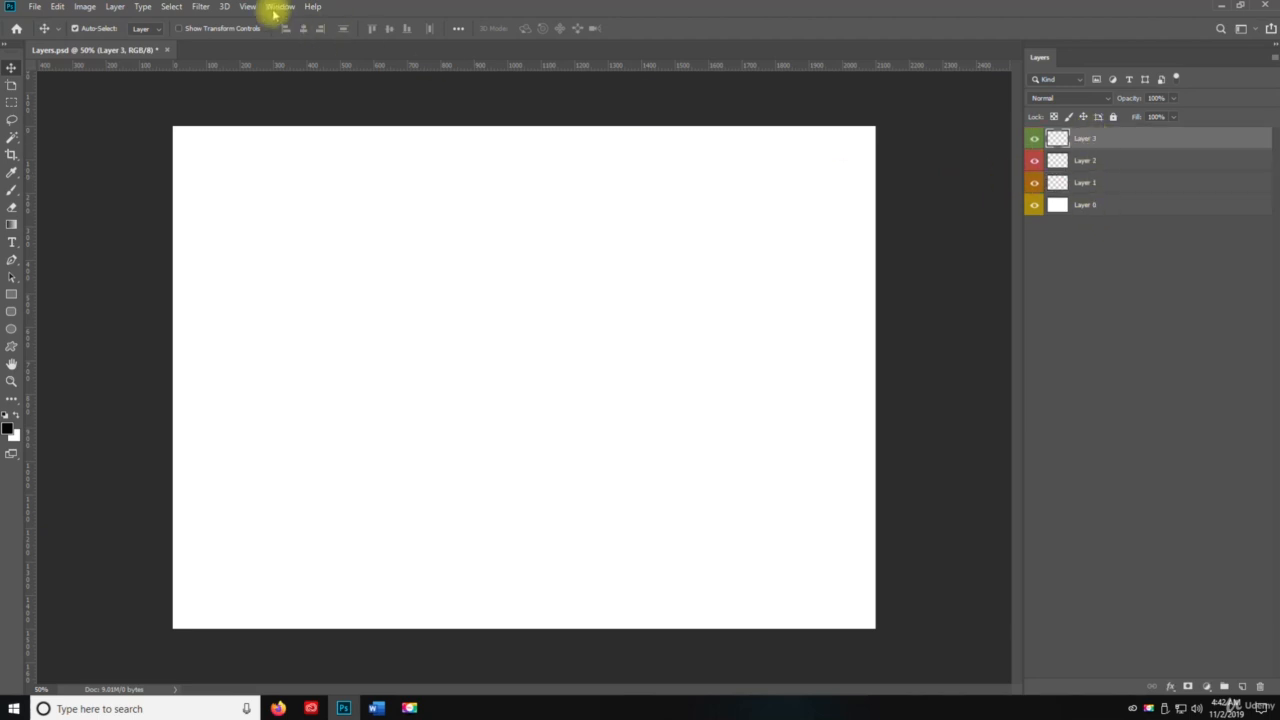
{"action": "left_click", "coordinate": [116, 8]}
{"action": "mouse_move", "coordinate": [125, 21]}
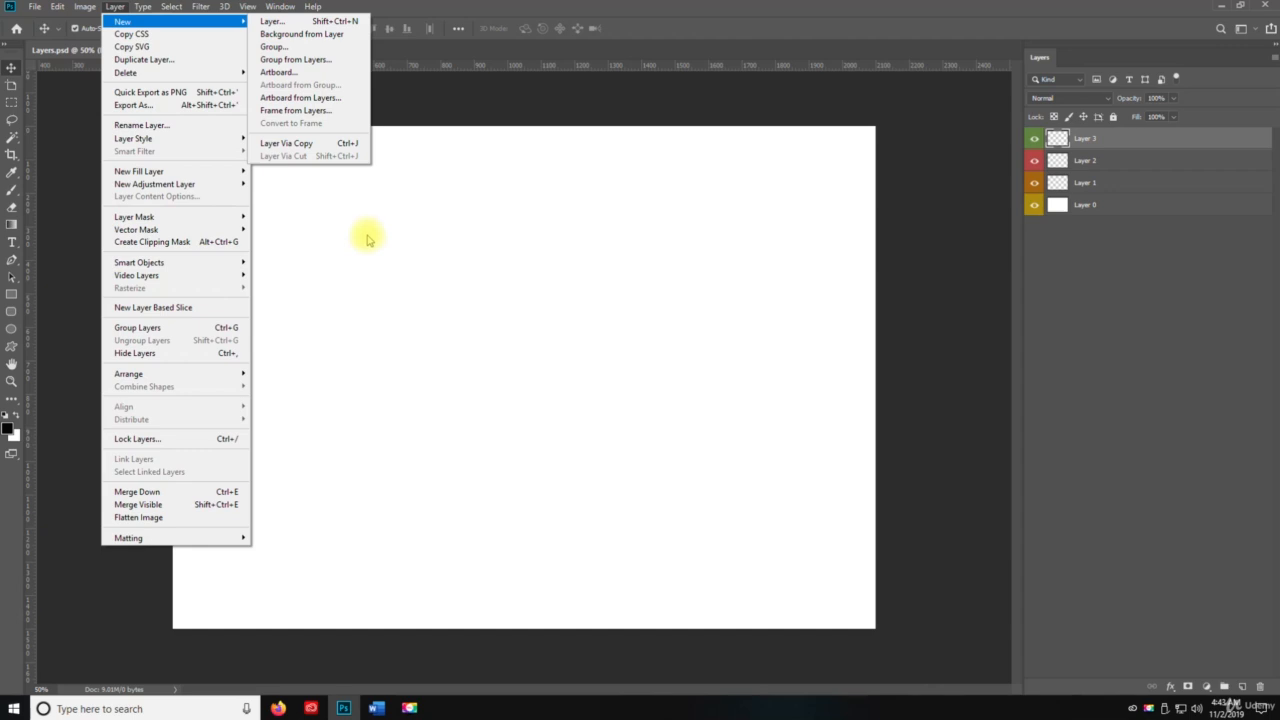
{"action": "key", "text": "Escape"}
{"action": "key", "text": "Escape"}
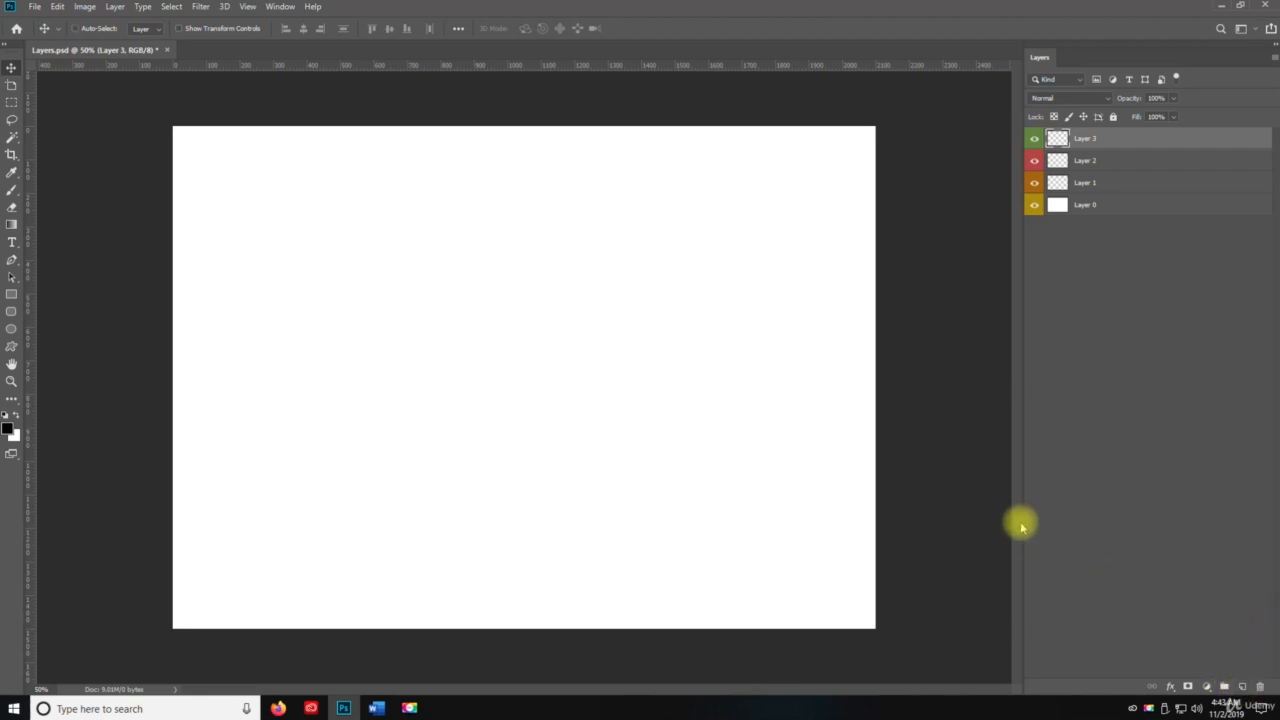
- Add another new layer with default settings above Layer 3 and give it a Blue color label
{"action": "key", "text": "ctrl+shift+n"}
{"action": "key", "text": "Return"}
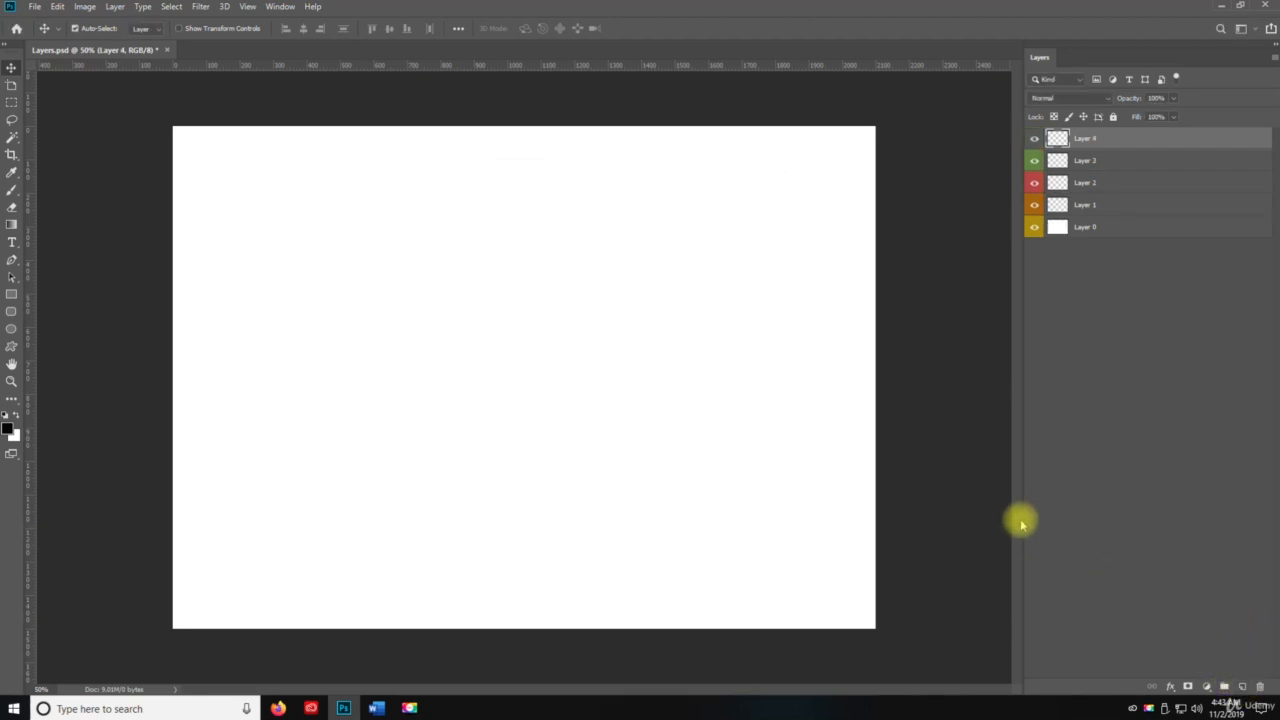
{"action": "left_click", "coordinate": [117, 7]}
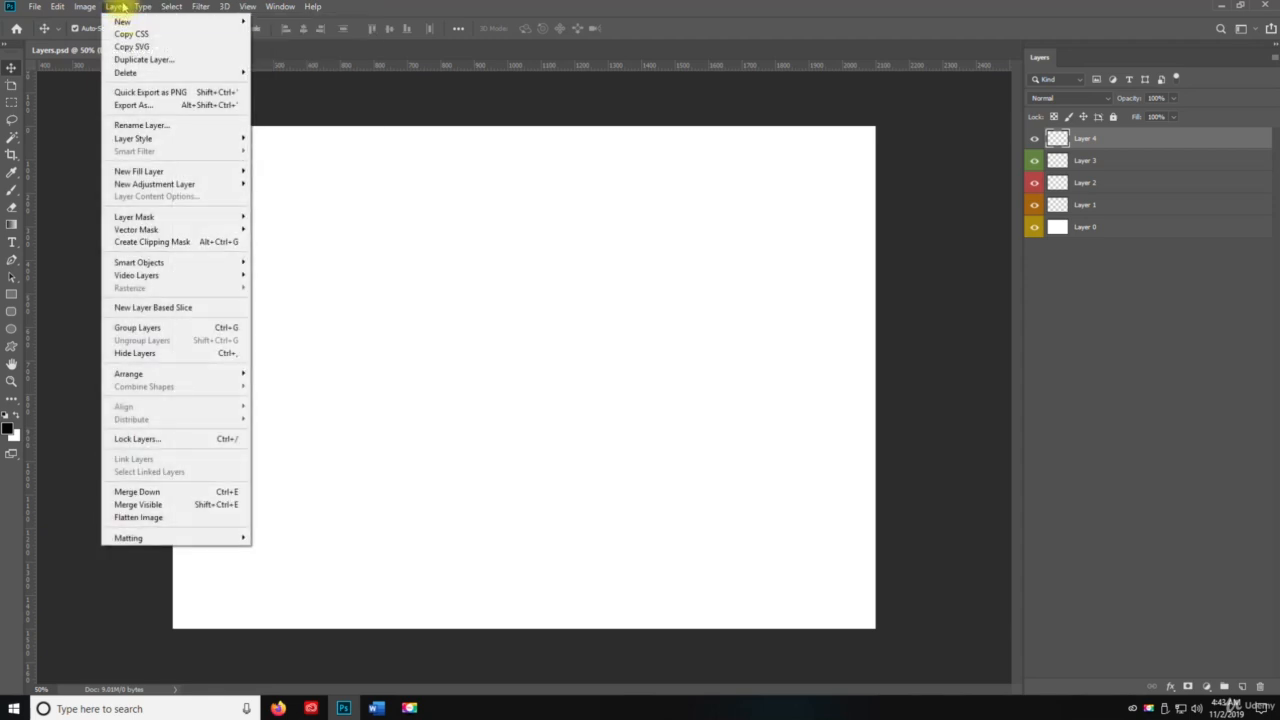
{"action": "left_click", "coordinate": [117, 7]}
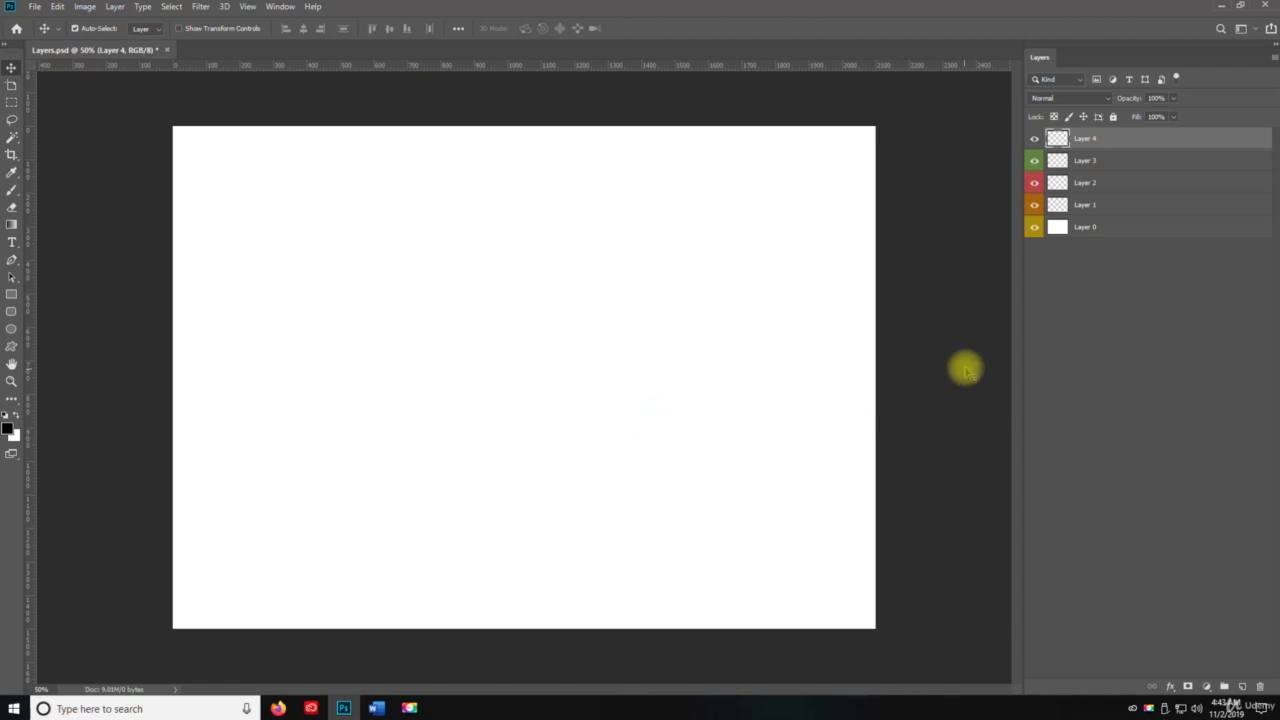
{"action": "right_click", "coordinate": [1080, 140]}
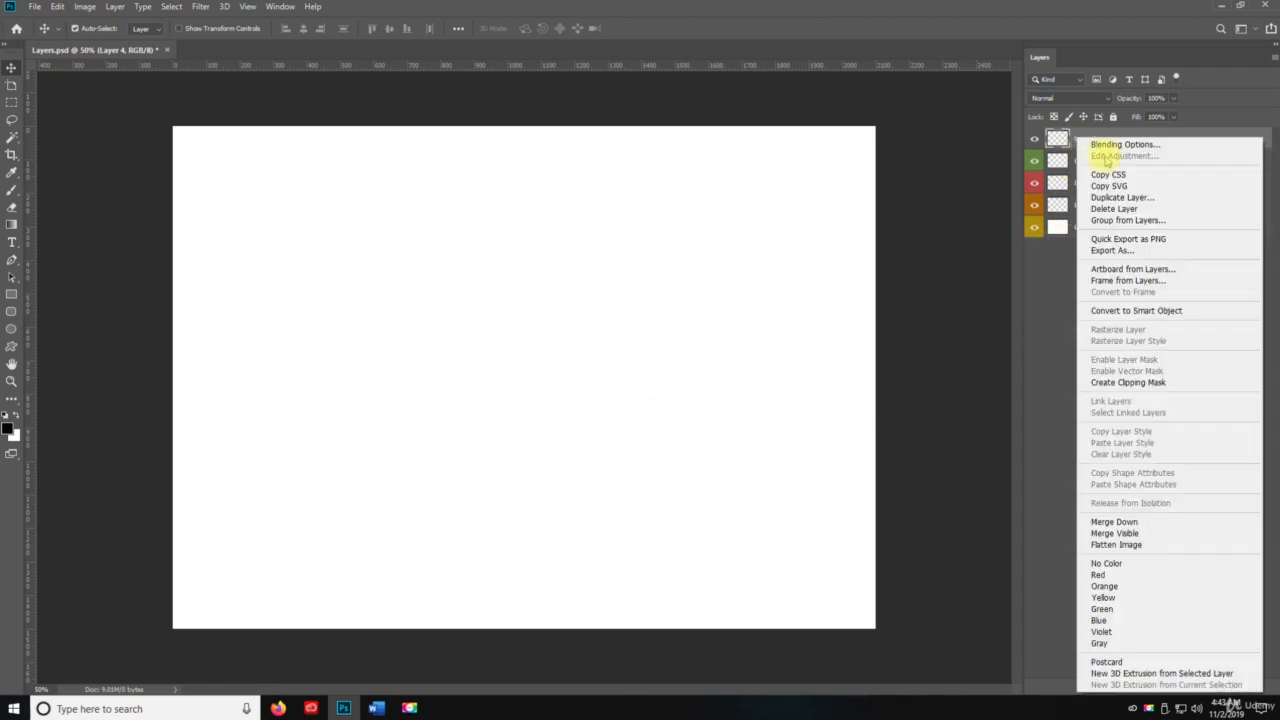
{"action": "left_click", "coordinate": [1105, 621]}
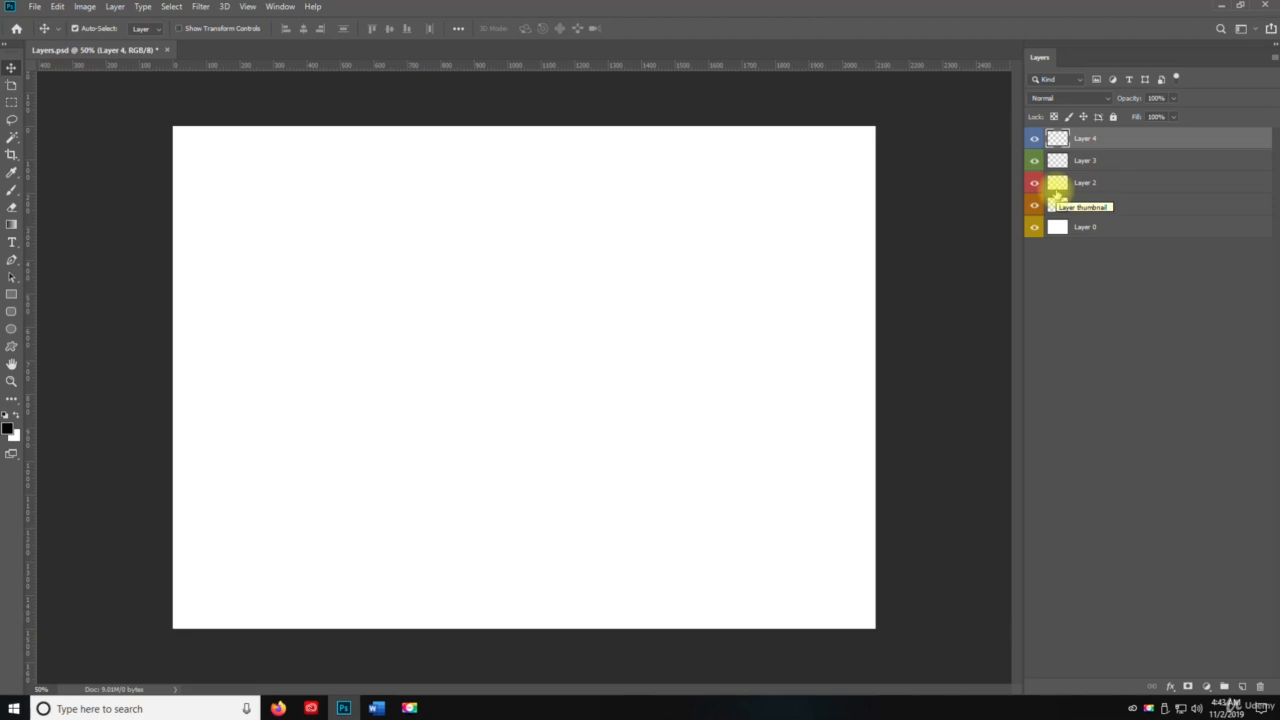
{"action": "left_click", "coordinate": [34, 7]}
{"action": "left_click", "coordinate": [52, 156]}
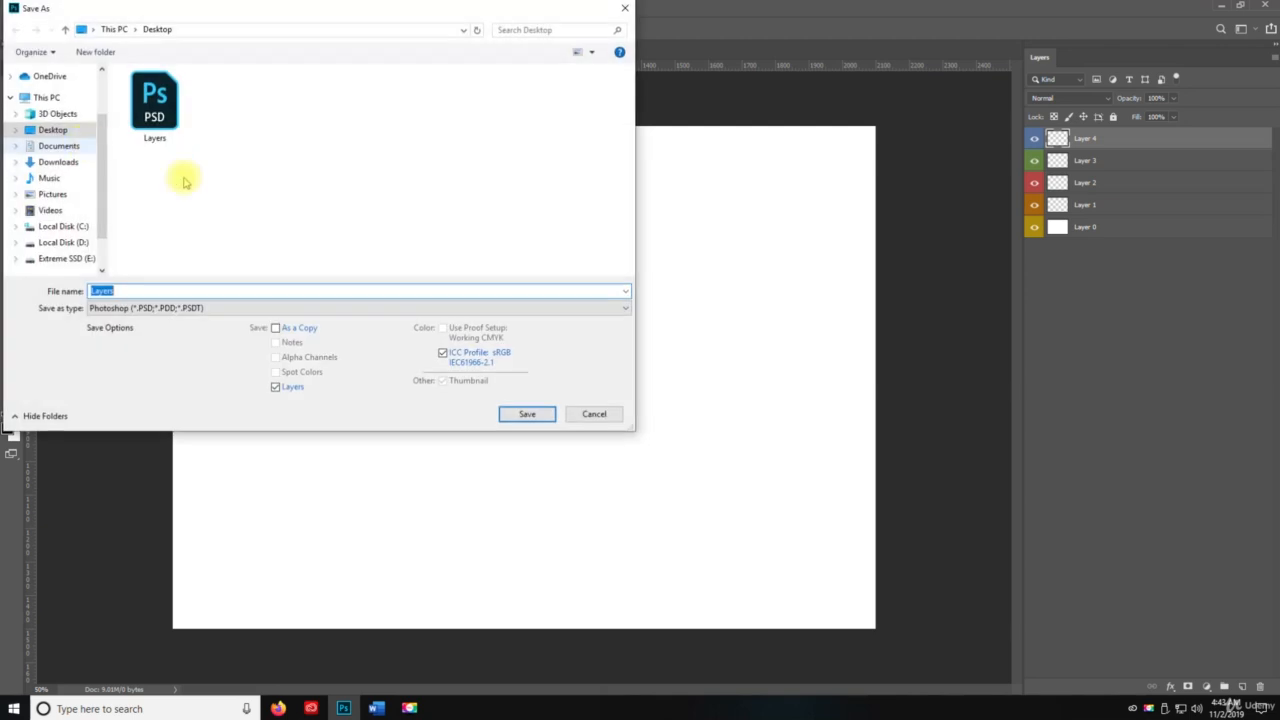
{"action": "left_click", "coordinate": [596, 418]}
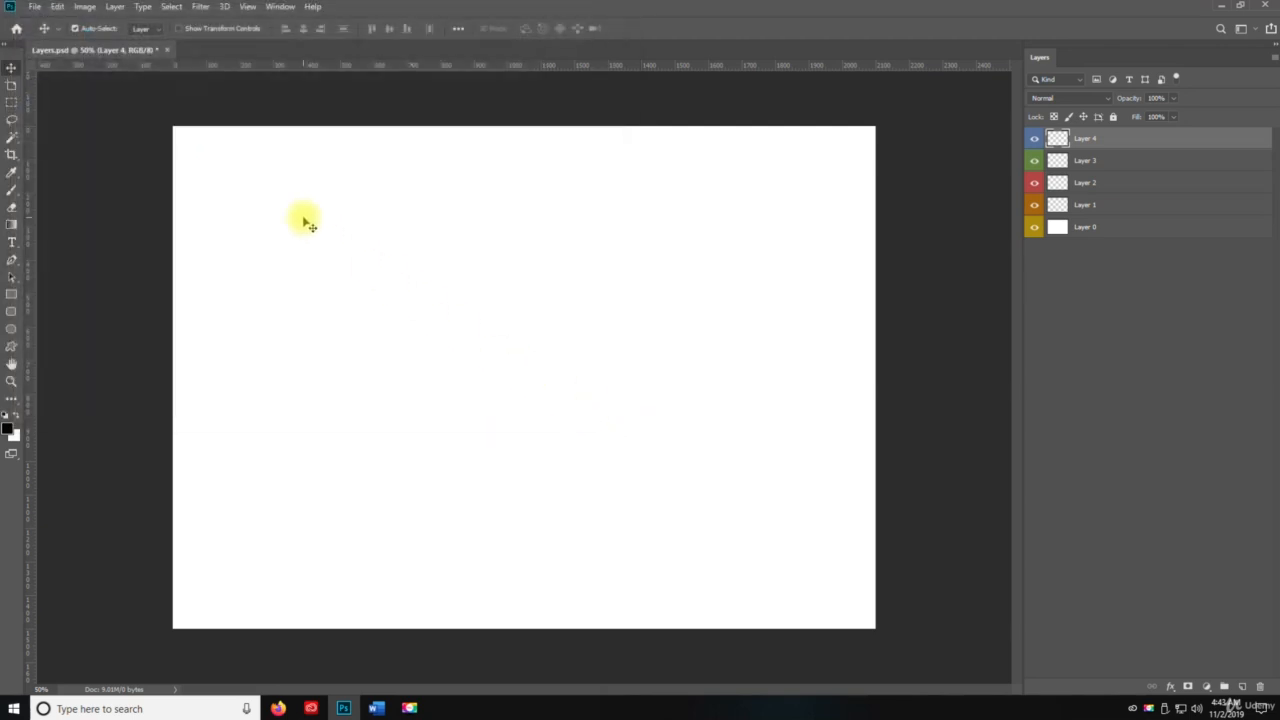
- Save the changes to the existing Layers.psd document
{"action": "key", "text": "ctrl+s"}
{"action": "left_click", "coordinate": [789, 201]}
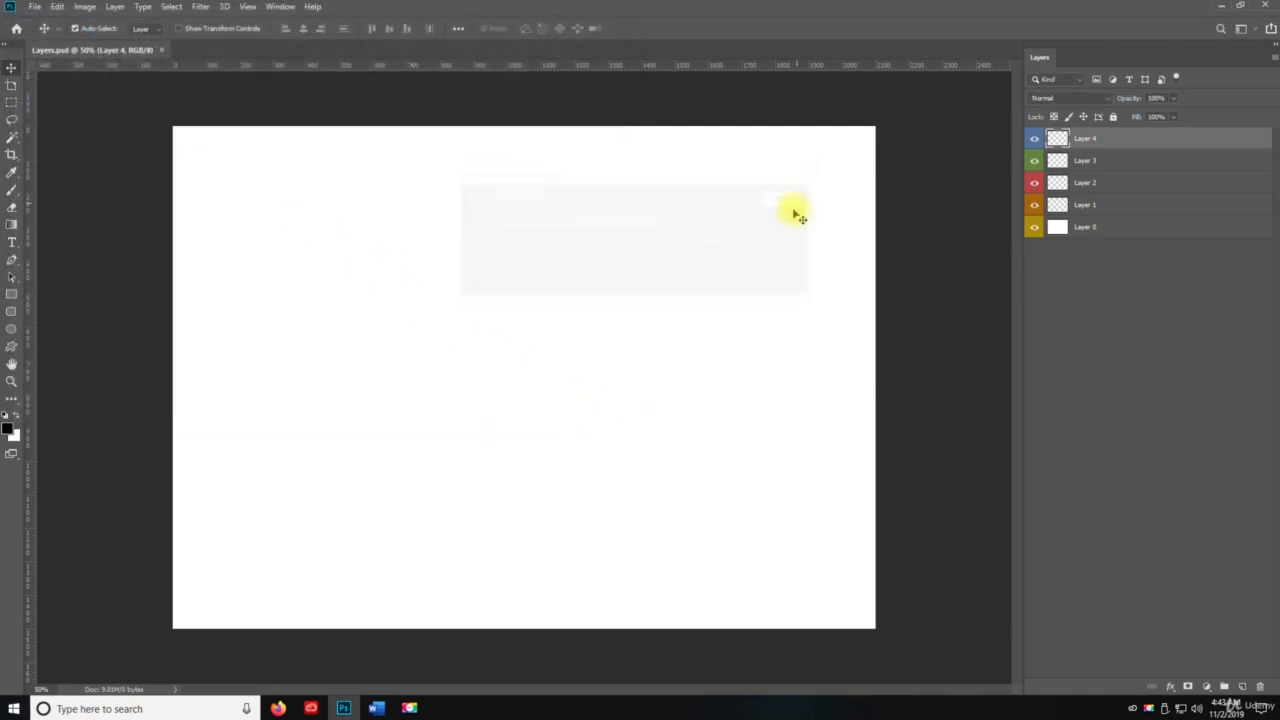